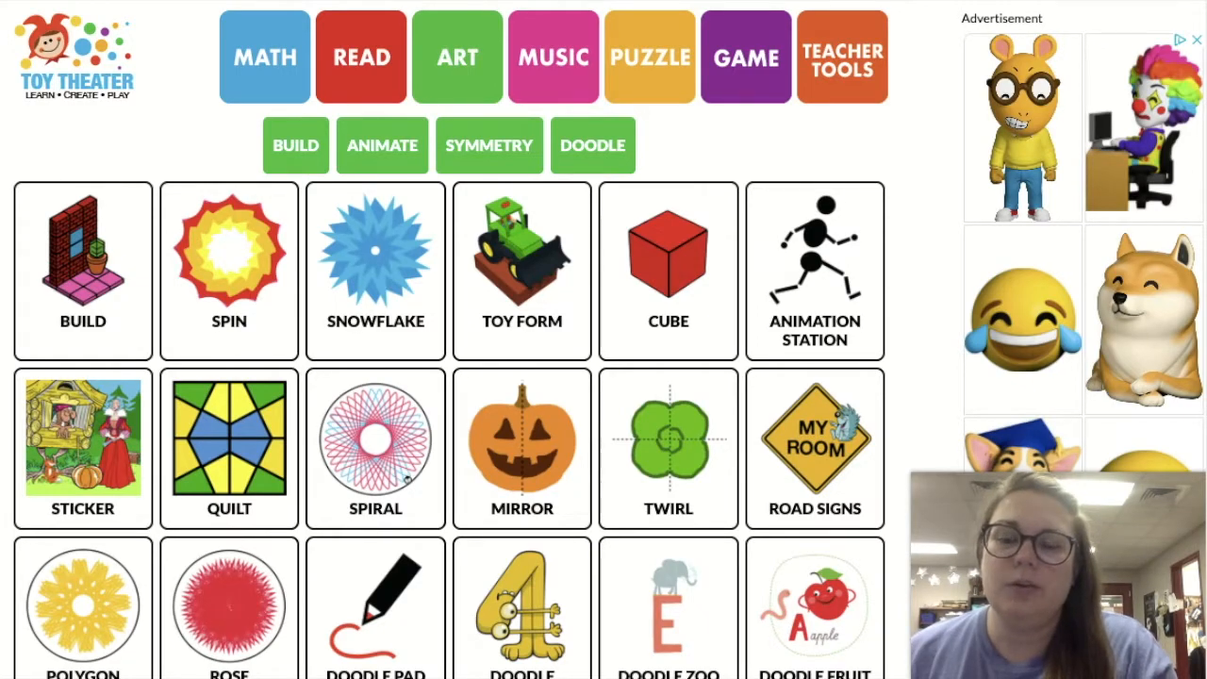
Open the Build activity and load the bathroom block set with its wood and stone pieces
click(85, 248)
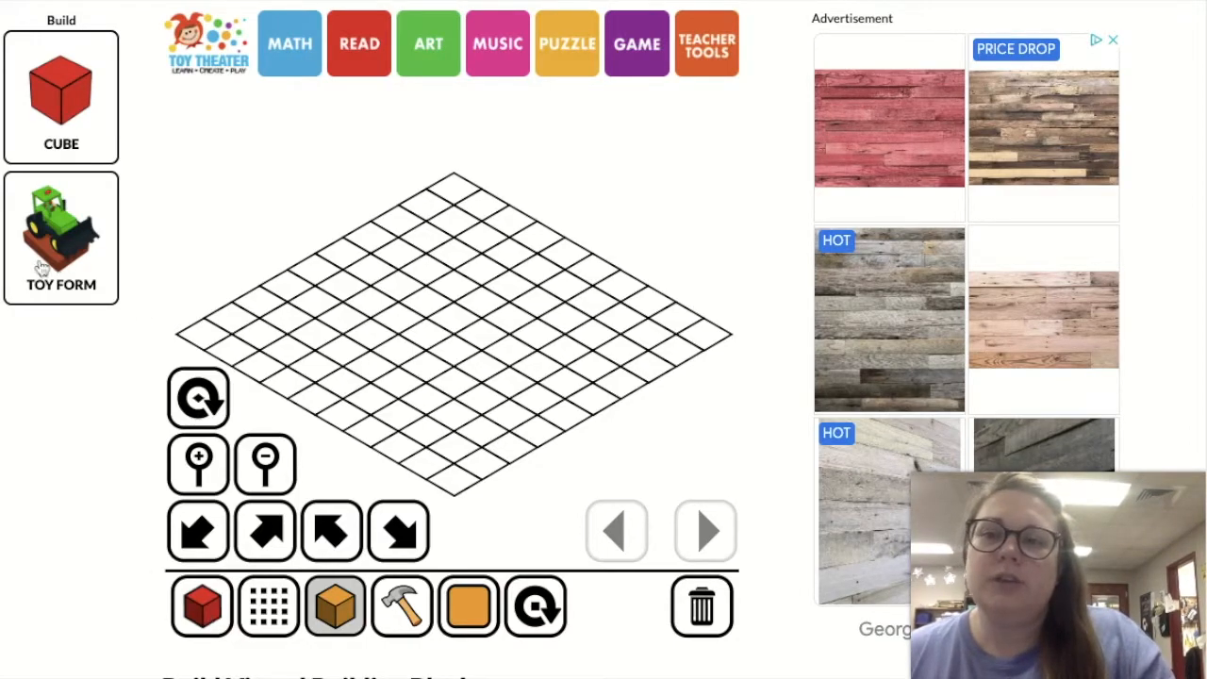
click(217, 617)
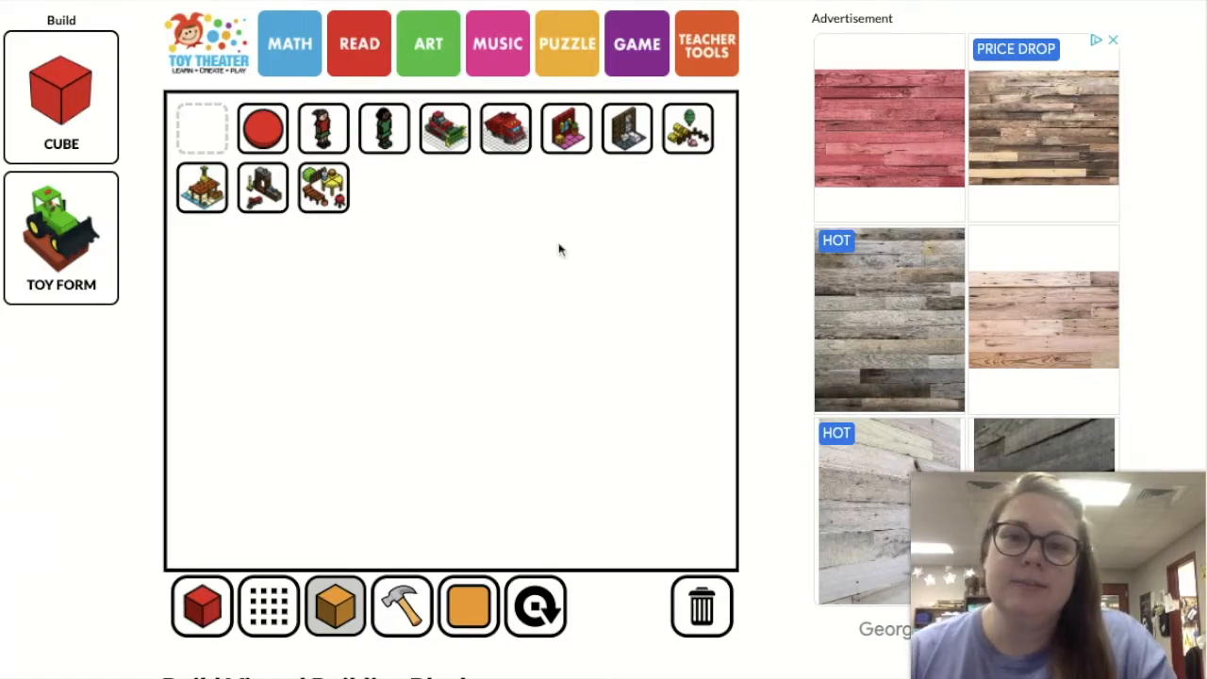
click(628, 140)
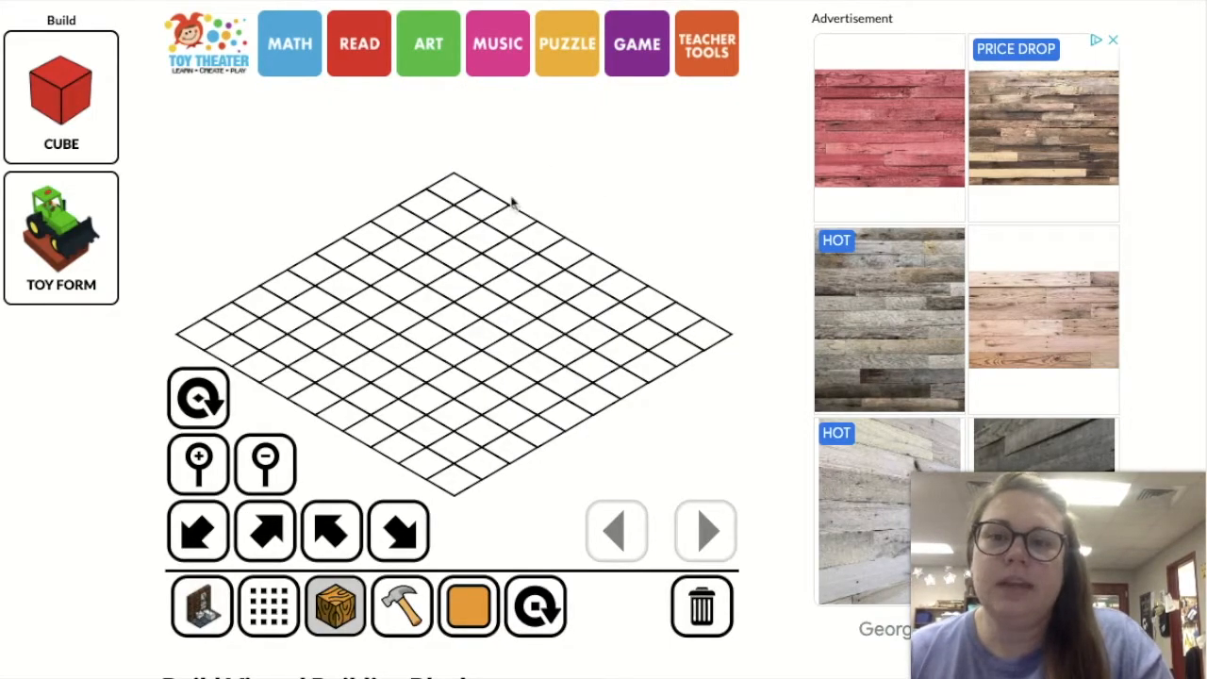
Choose the thin stone floor tile in slate grey and lay seven tiles along the grid's front-left edge, starting from the front corner
click(271, 608)
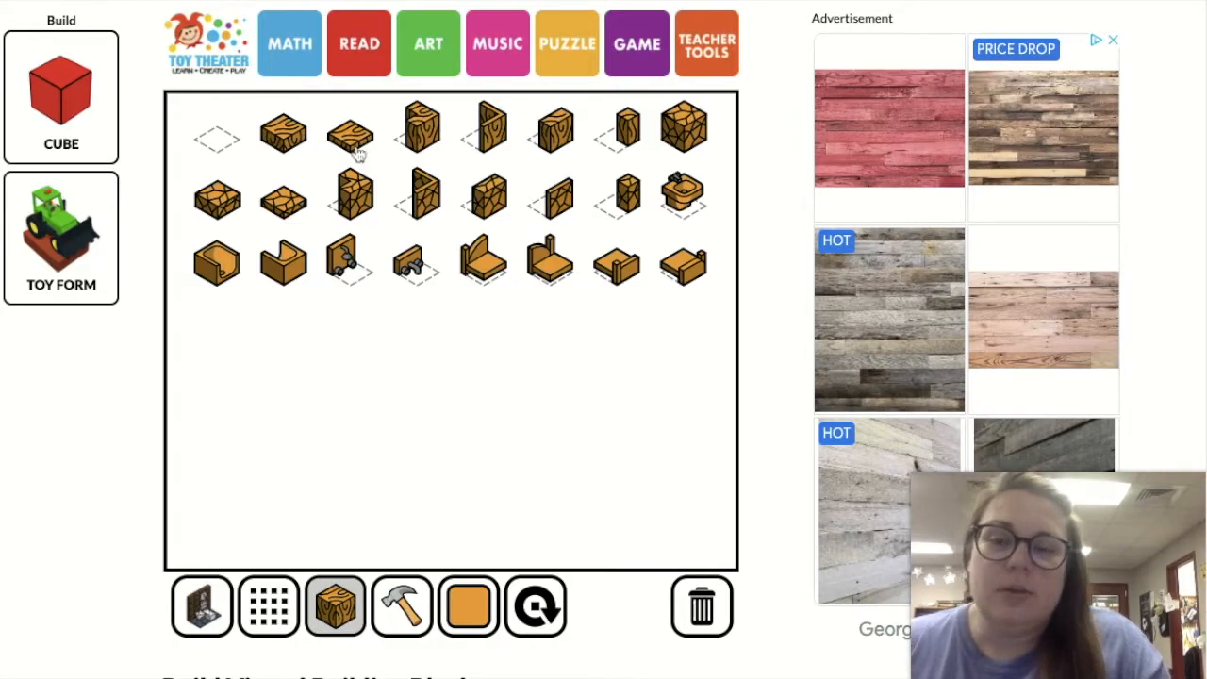
click(285, 220)
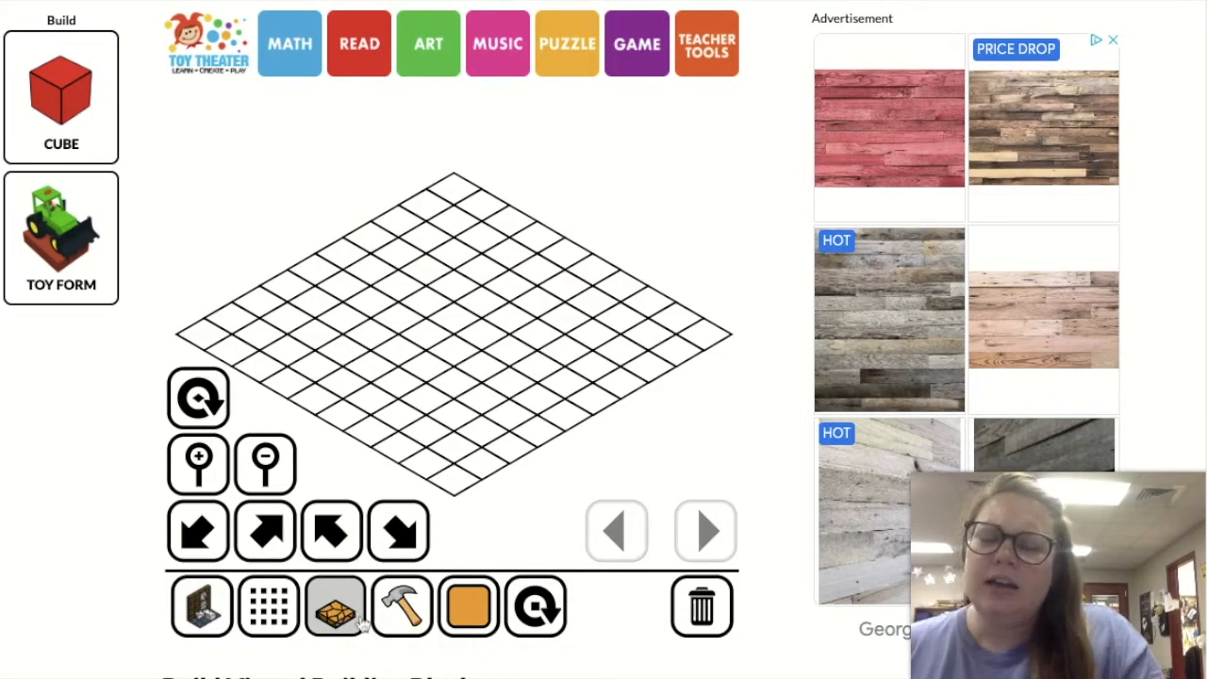
click(471, 613)
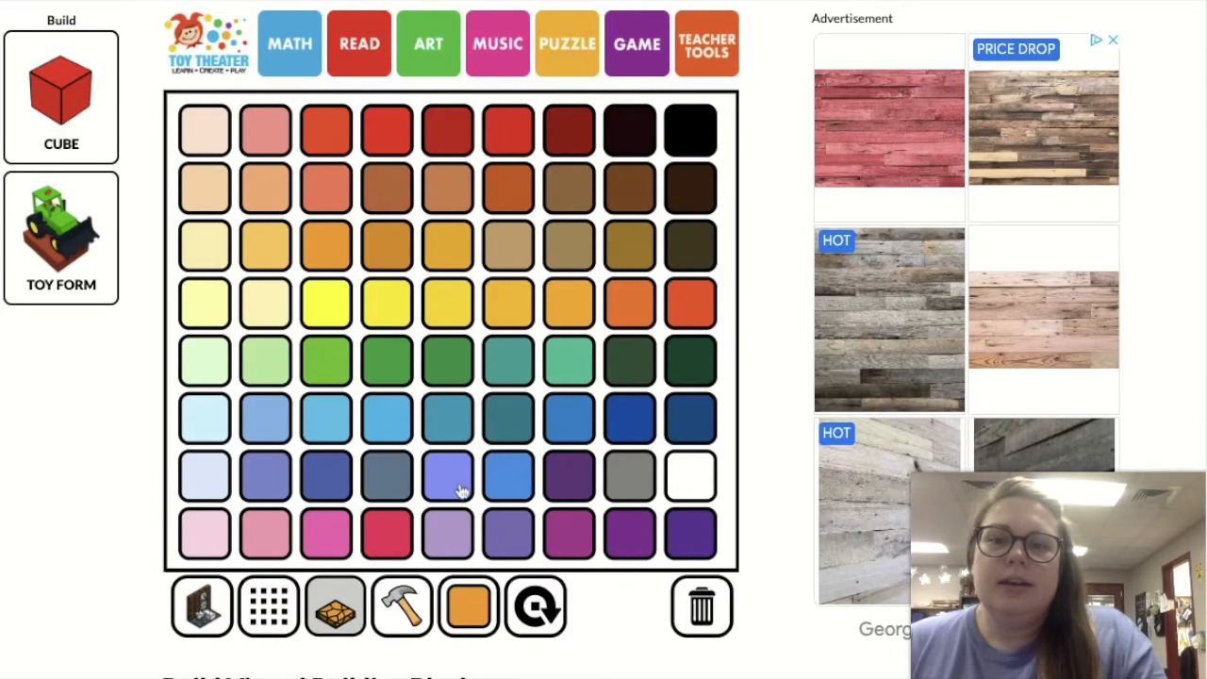
click(393, 484)
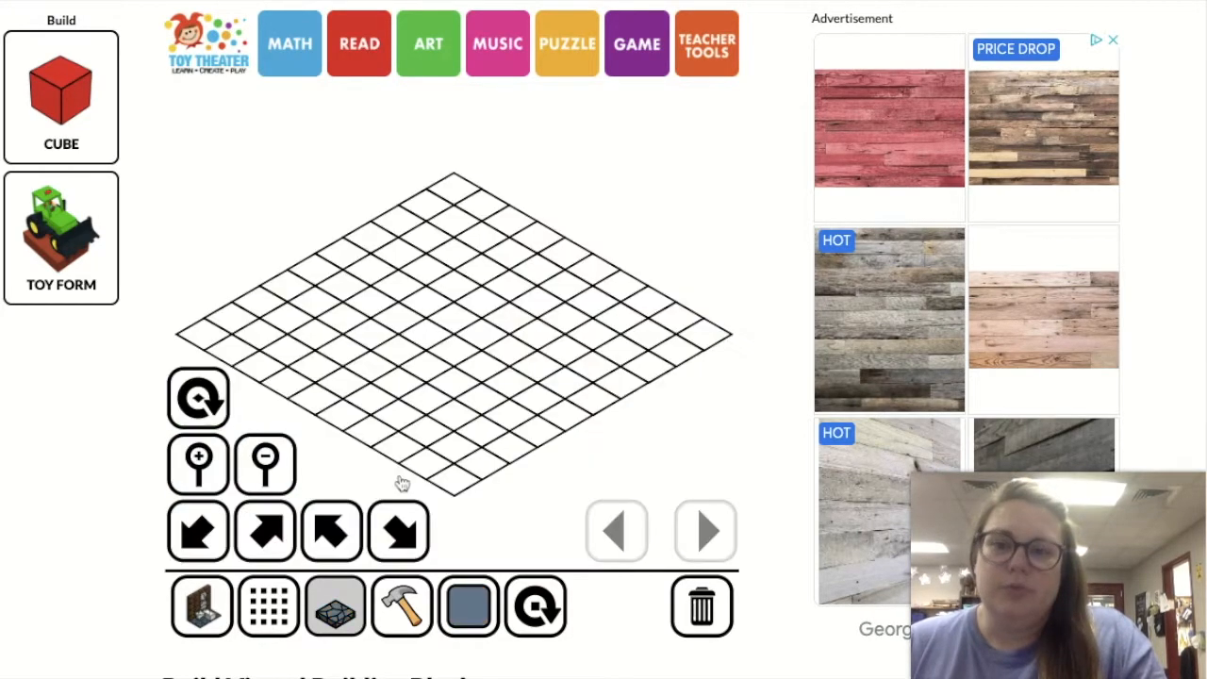
click(432, 481)
drag(424, 471, 280, 394)
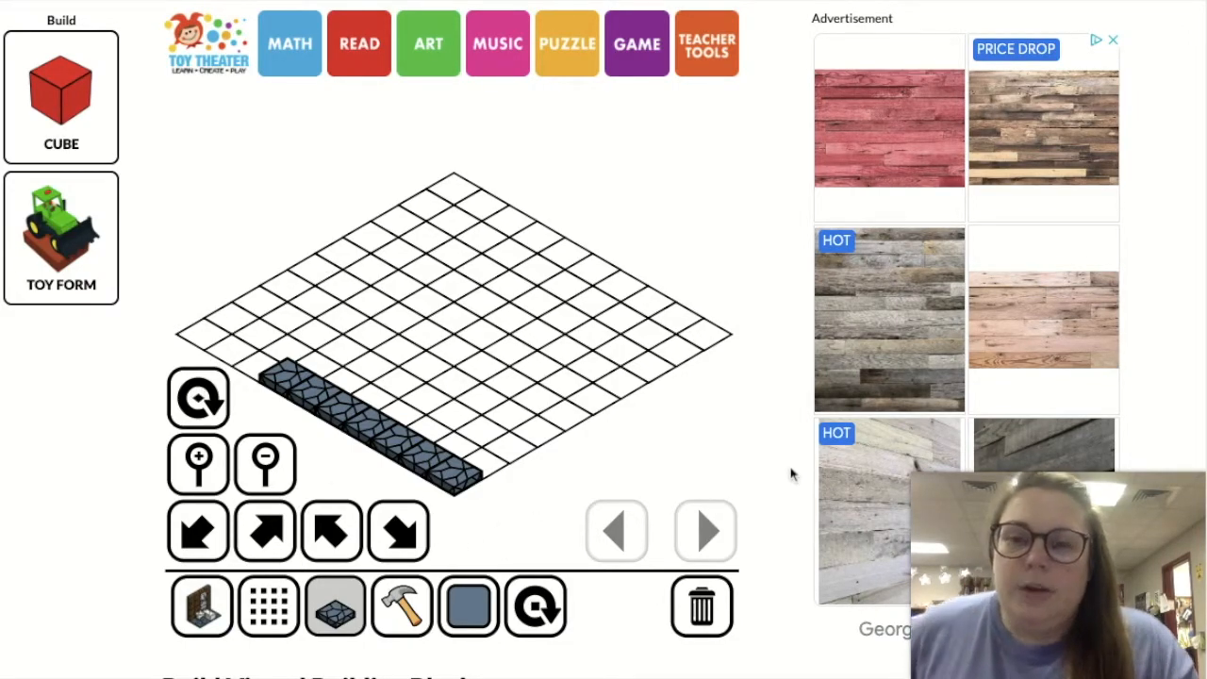
Stack an extra stone tile on the far end of the row and remove it with the hammer
click(292, 377)
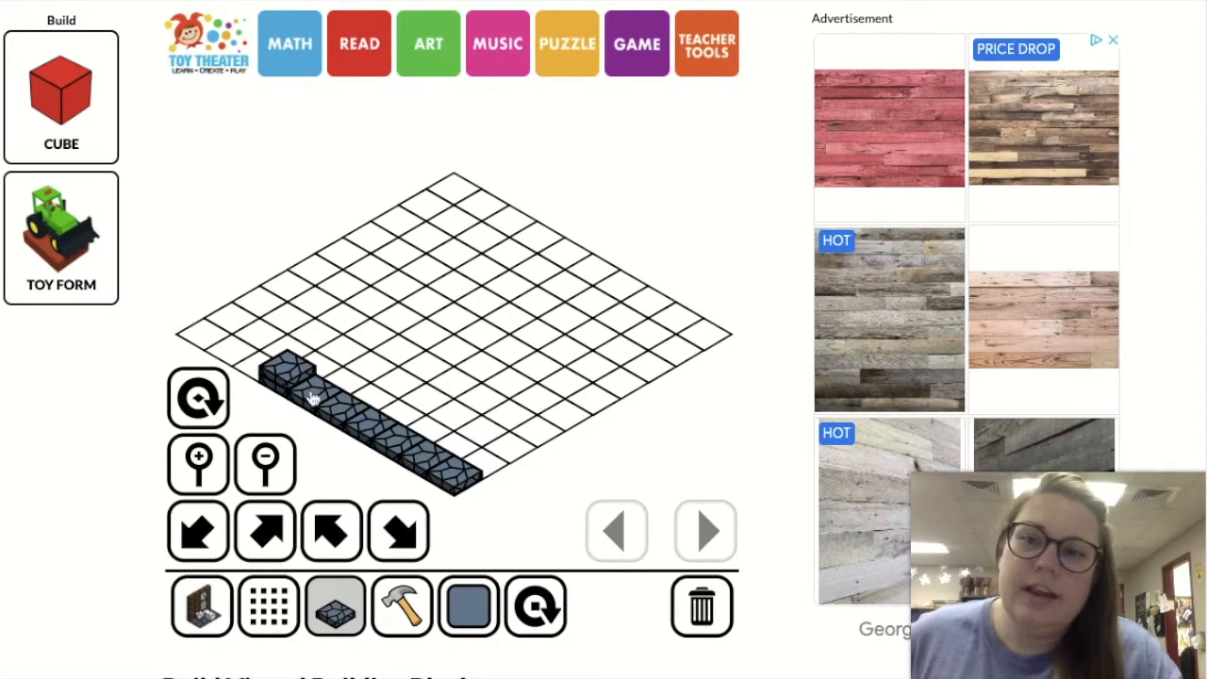
click(400, 629)
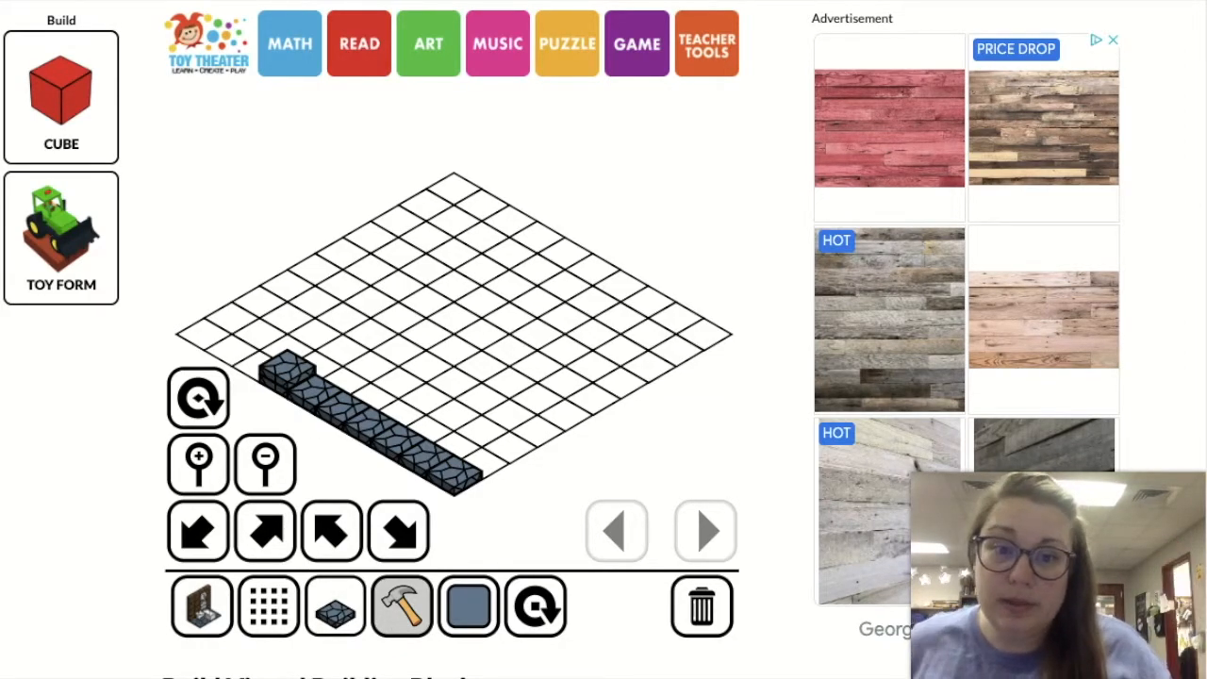
click(291, 375)
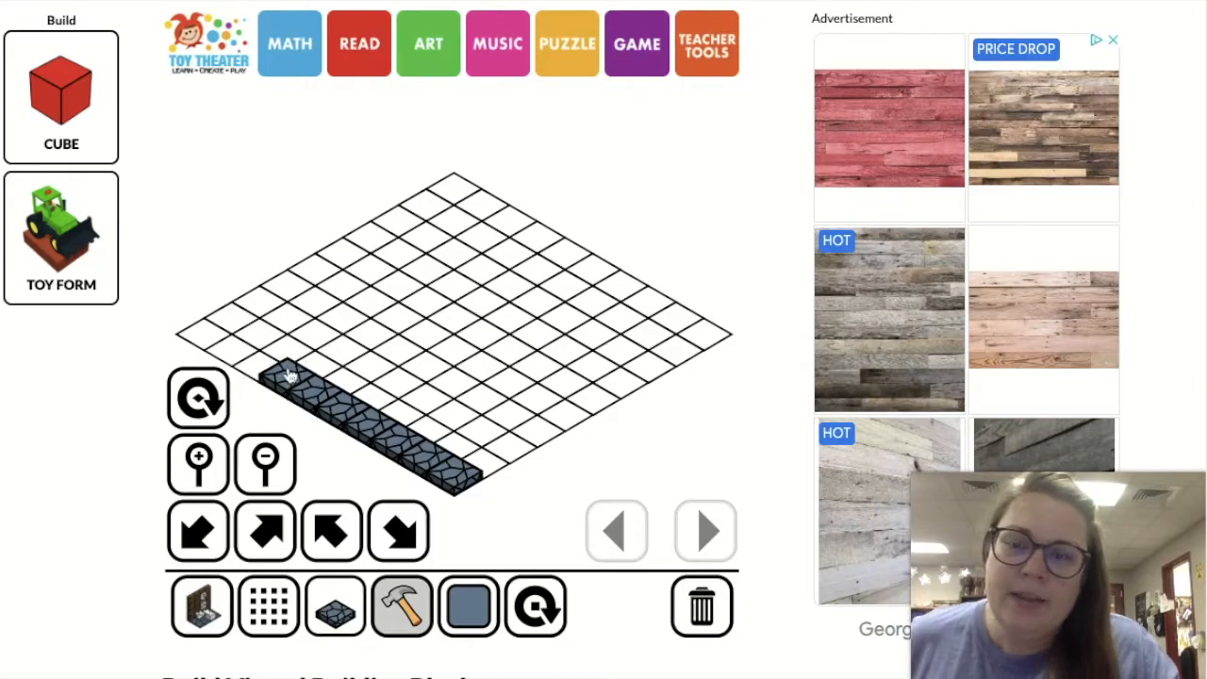
click(334, 615)
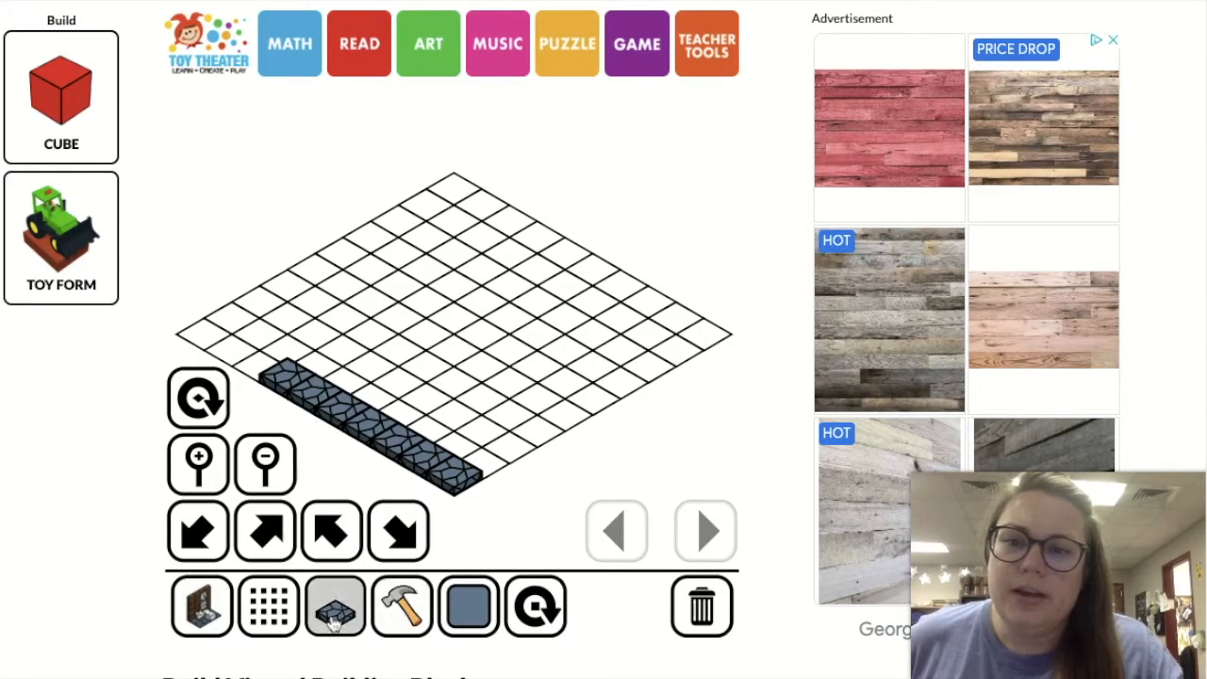
Extend the first stone tile row with three more tiles up to the grid's left corner
click(252, 367)
click(230, 357)
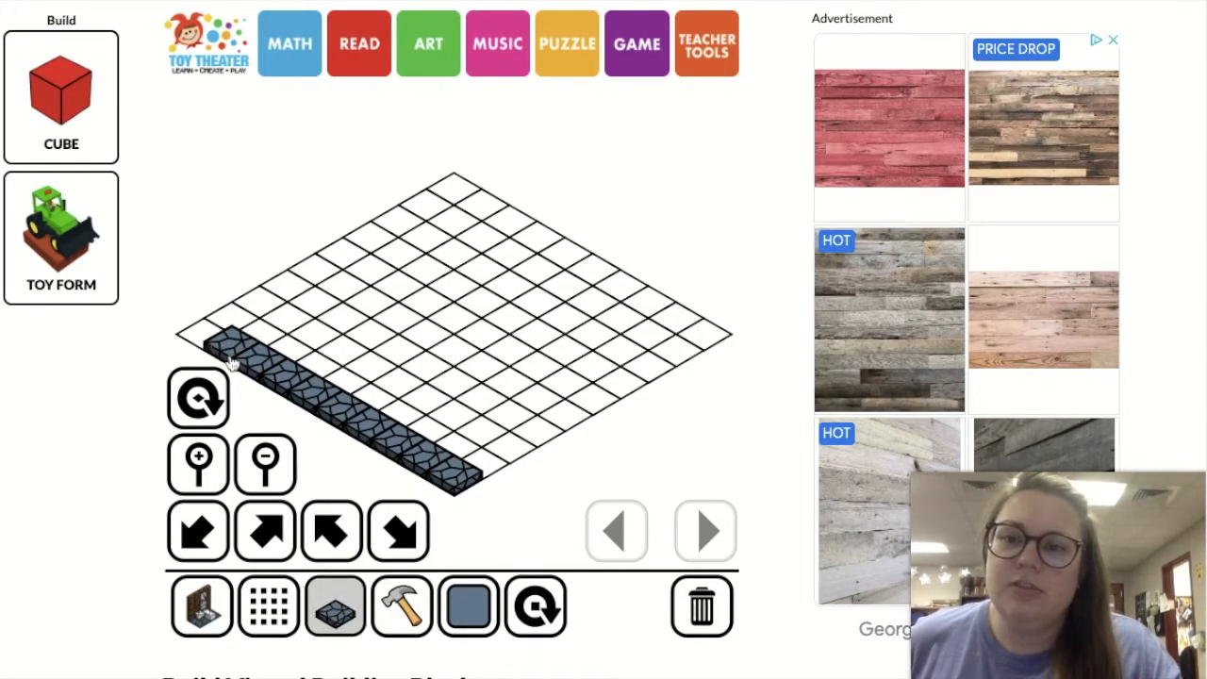
click(205, 345)
Lay a second full row of slate stone tiles directly behind the first row
click(244, 330)
click(267, 339)
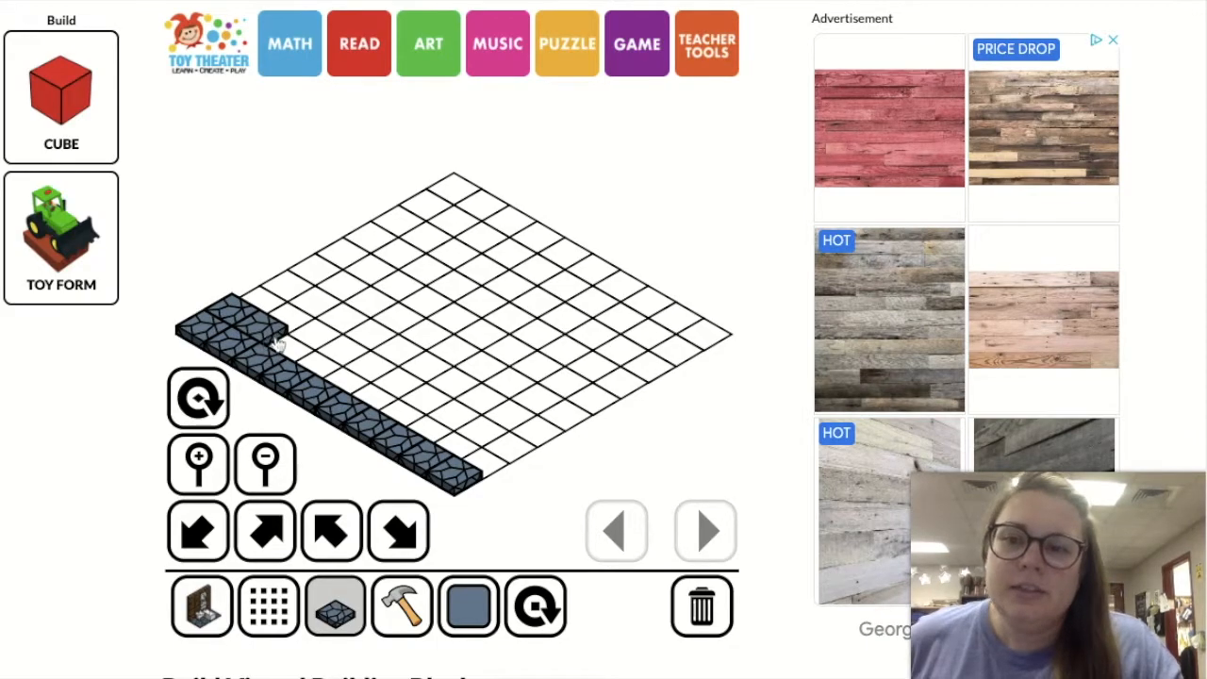
click(293, 350)
click(318, 363)
click(343, 376)
click(370, 390)
click(396, 412)
click(423, 426)
click(451, 440)
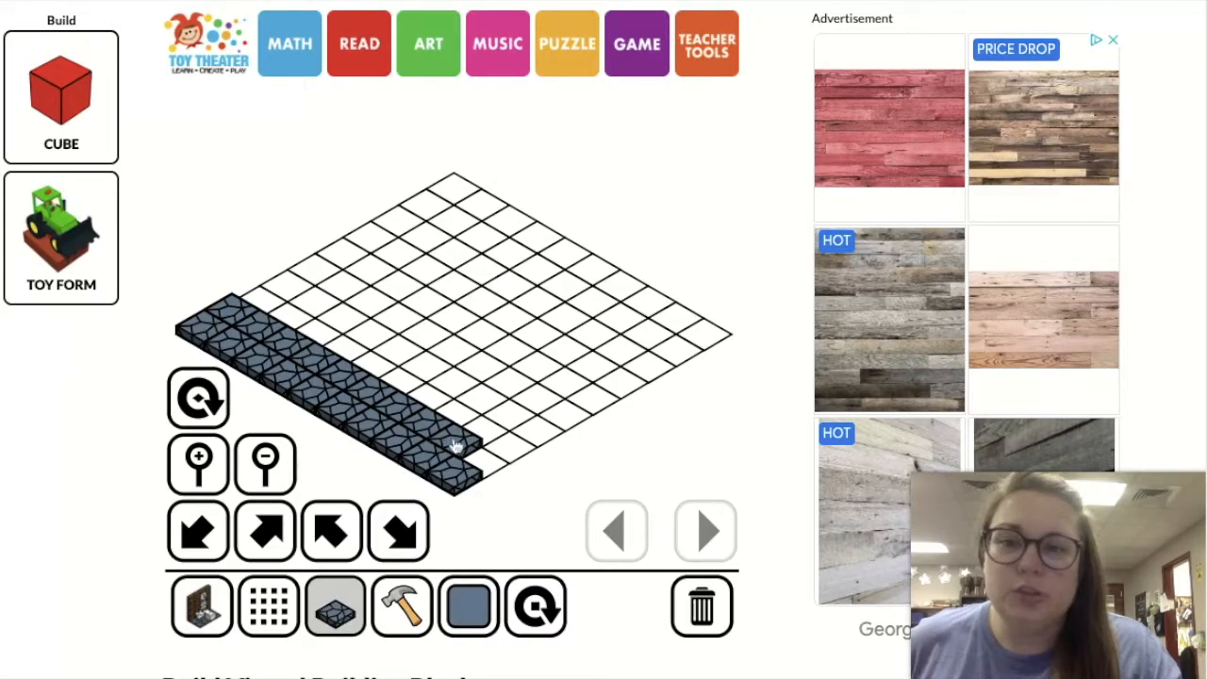
click(482, 460)
Cover the rest of the grid with slate stone tiles and remove surplus stacked tiles with the hammer
click(503, 451)
mouse_move(480, 426)
mouse_down()
mouse_move(290, 295)
mouse_move(514, 421)
mouse_move(386, 261)
mouse_move(615, 394)
mouse_move(425, 270)
mouse_move(534, 300)
mouse_move(572, 288)
mouse_move(516, 221)
mouse_move(714, 333)
mouse_up()
click(402, 606)
click(537, 416)
click(426, 255)
click(371, 222)
click(481, 226)
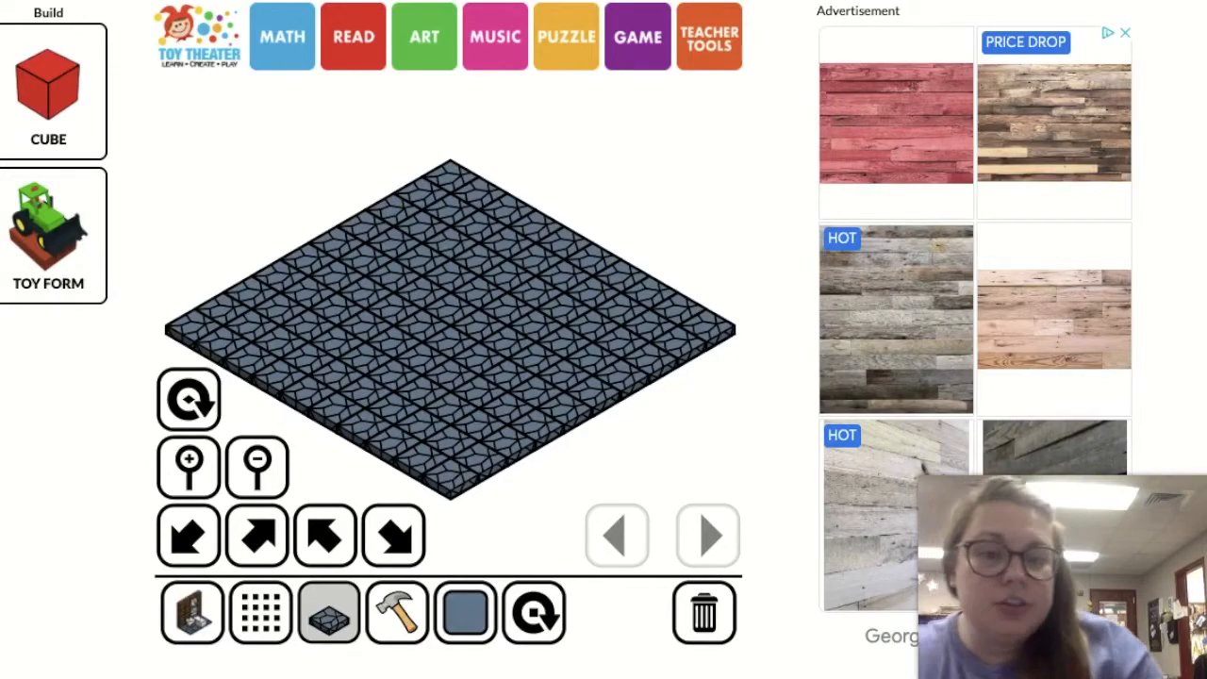
Load the house room block set, the one pictured with a red wall and pink floor
click(247, 640)
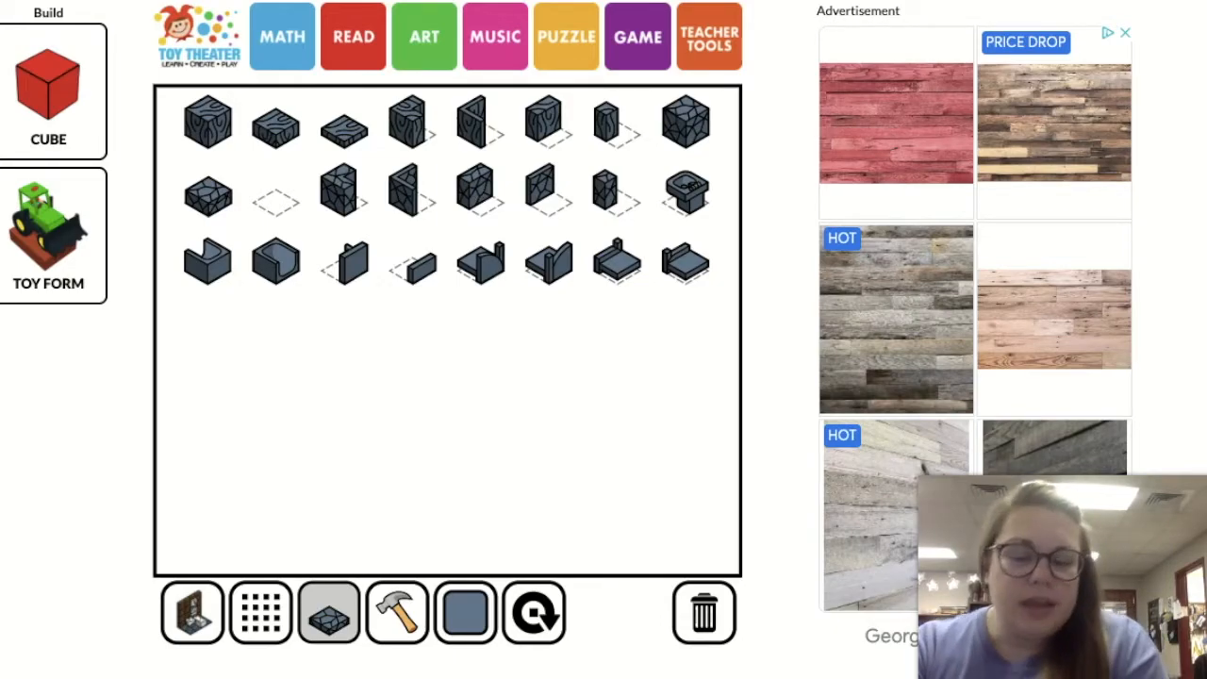
click(200, 625)
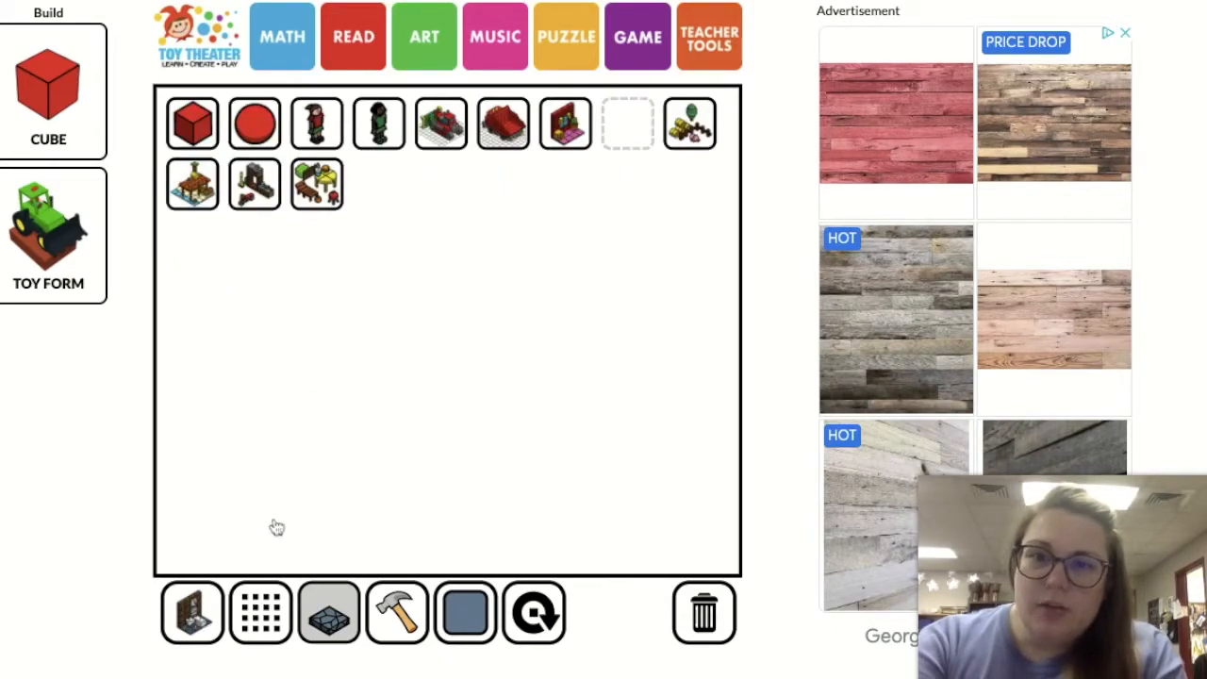
click(567, 125)
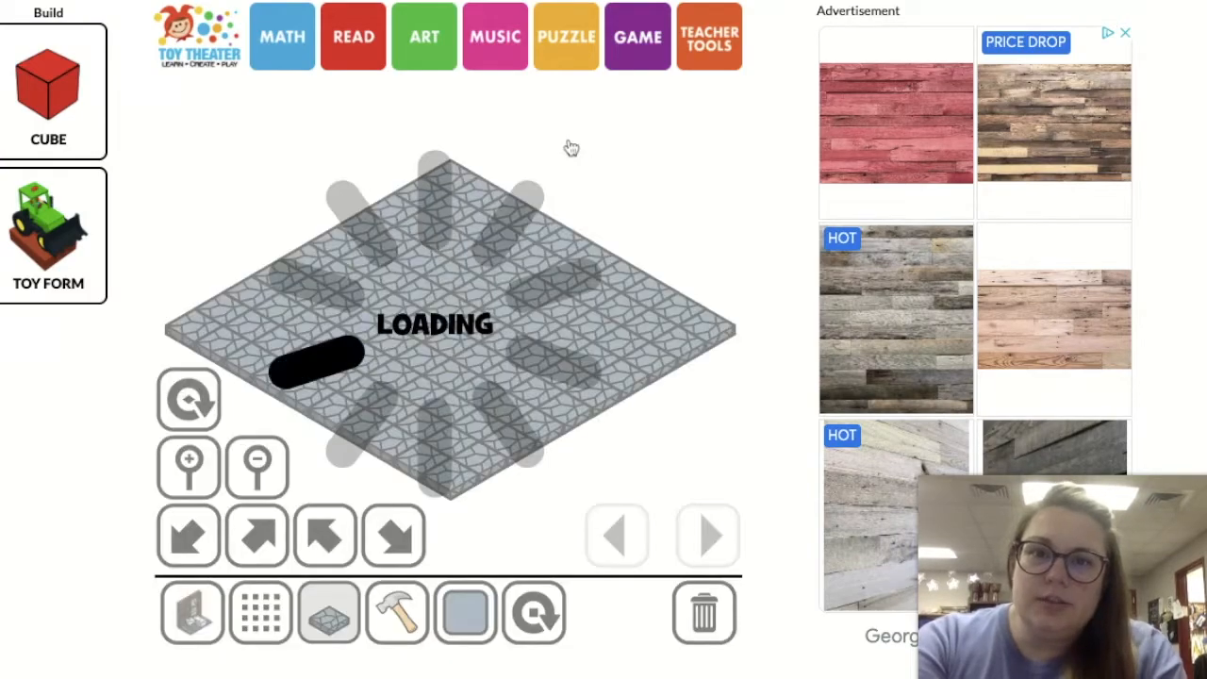
Choose the wide brick wall block in grey and place one on the floor's left corner
click(261, 627)
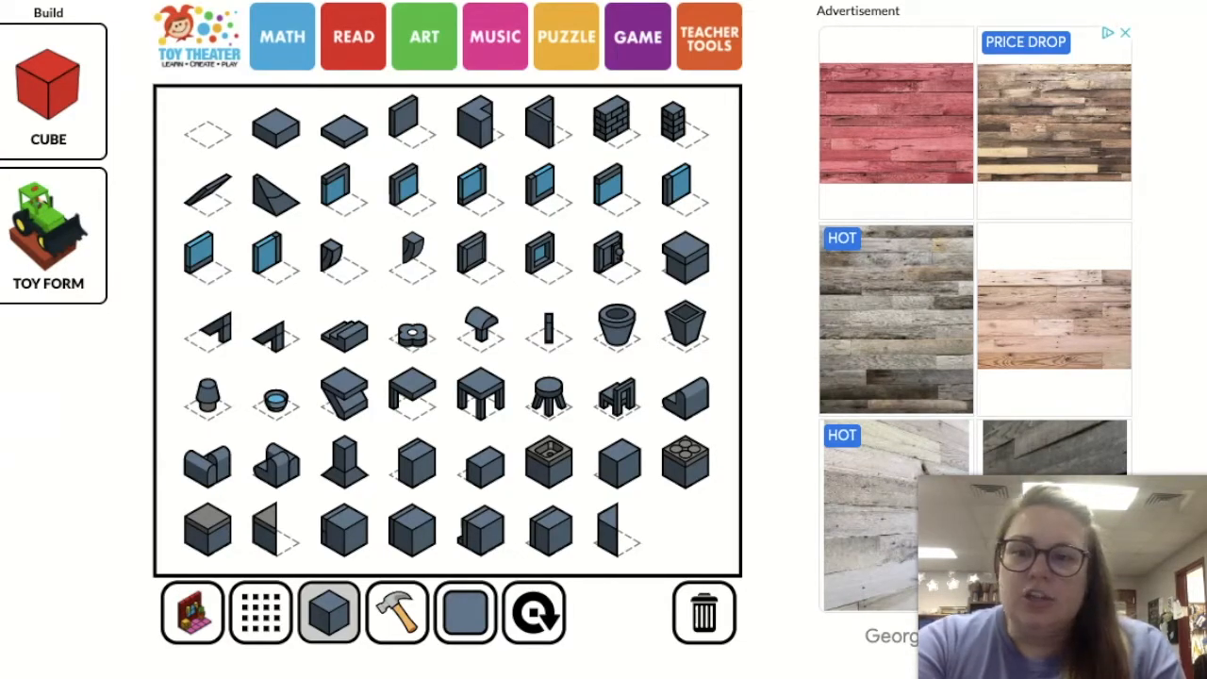
click(615, 127)
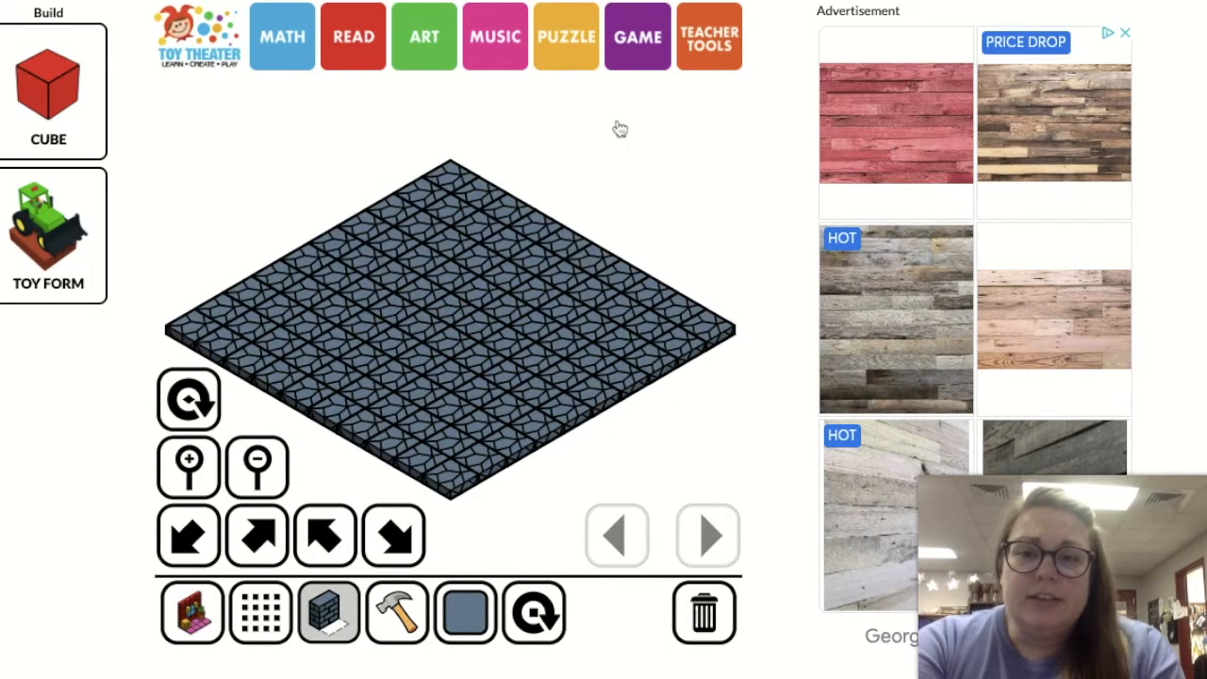
click(454, 628)
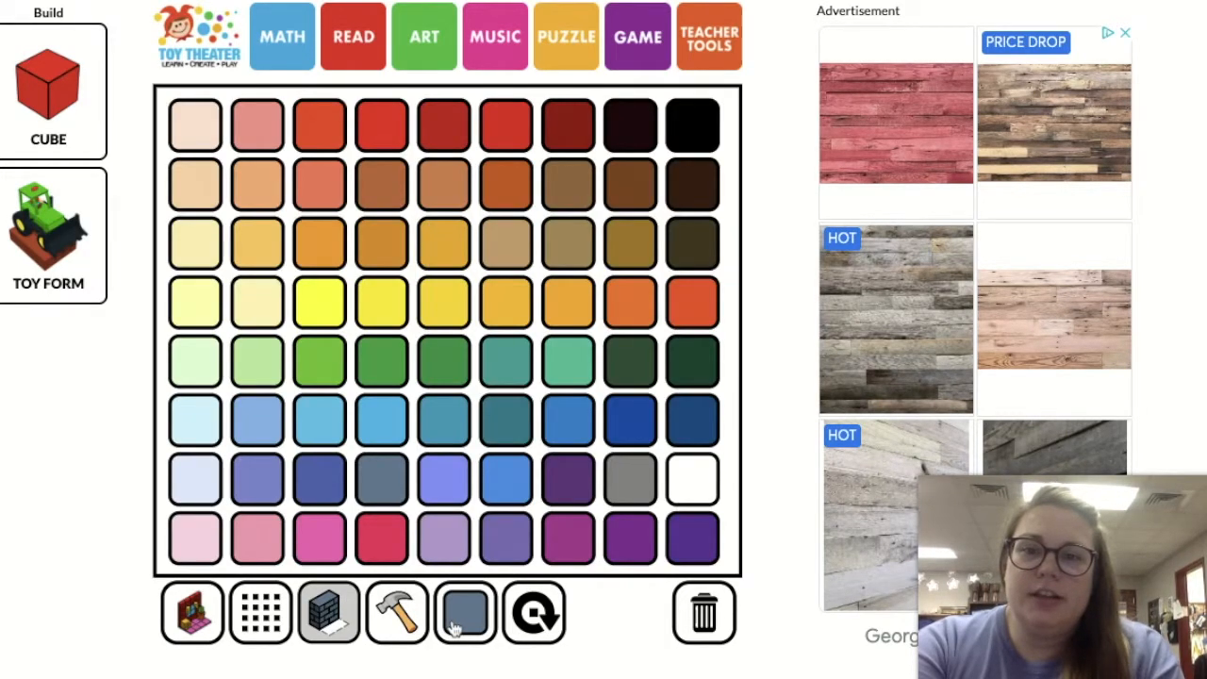
click(631, 499)
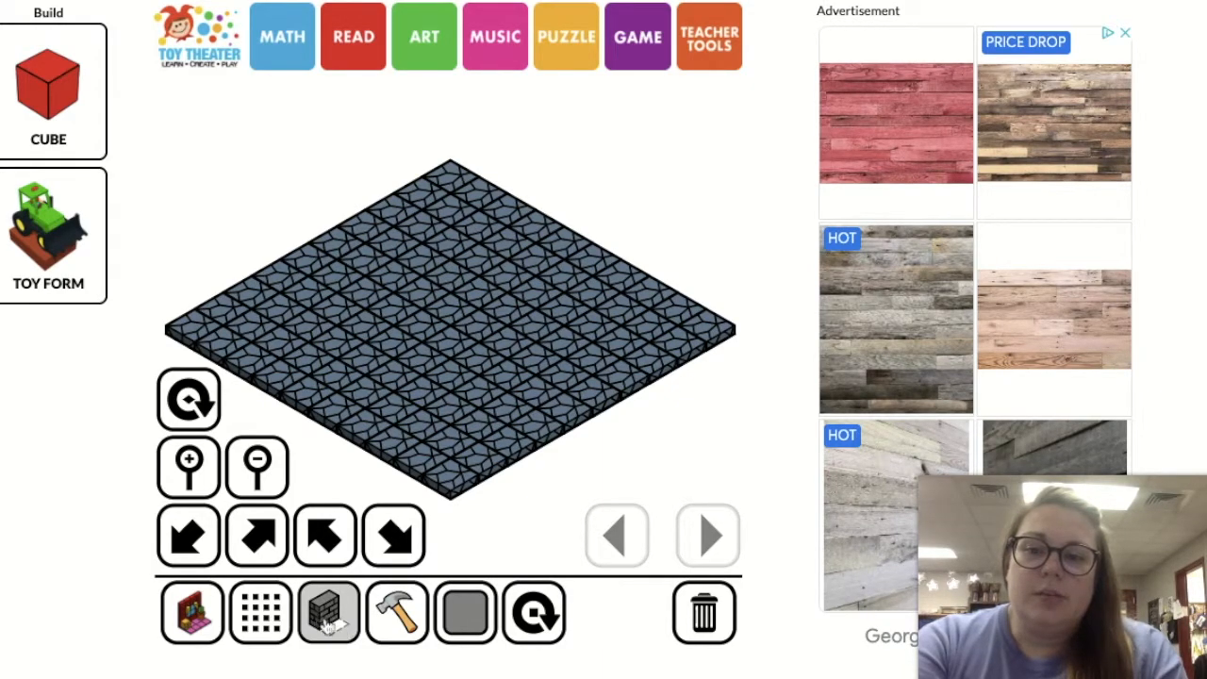
click(181, 325)
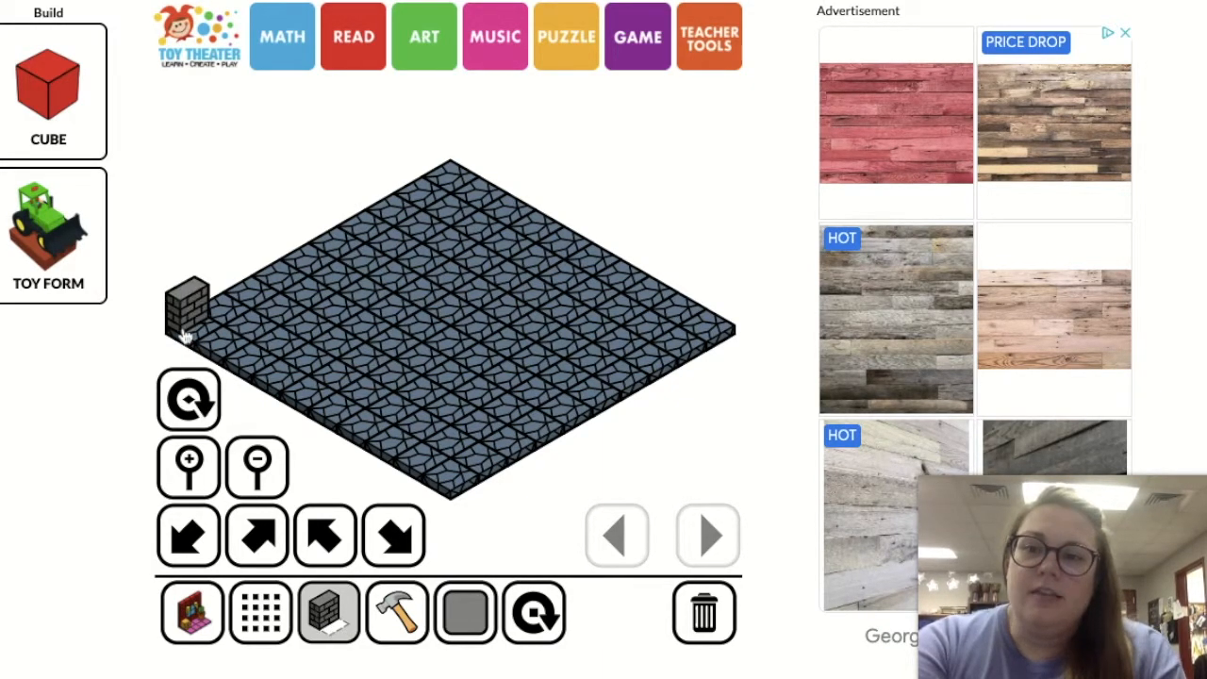
Try a brick block in a different orientation beside the first one, remove it with the hammer and restore the wall block's orientation
click(231, 318)
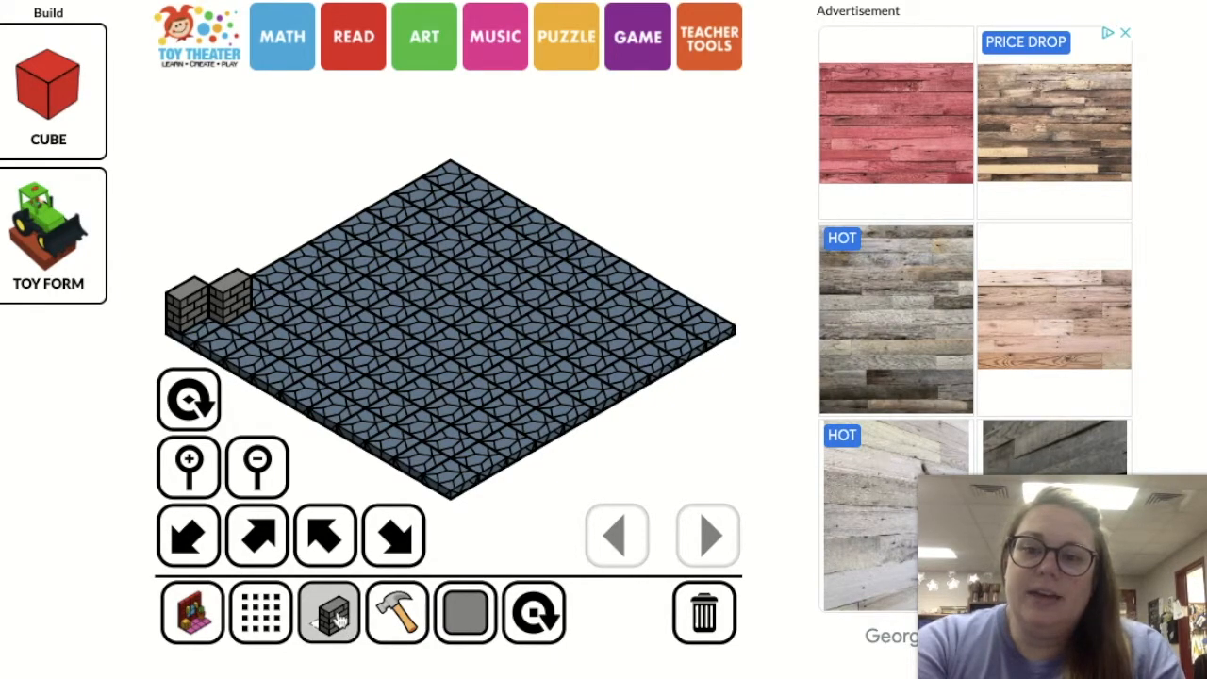
click(407, 620)
click(226, 303)
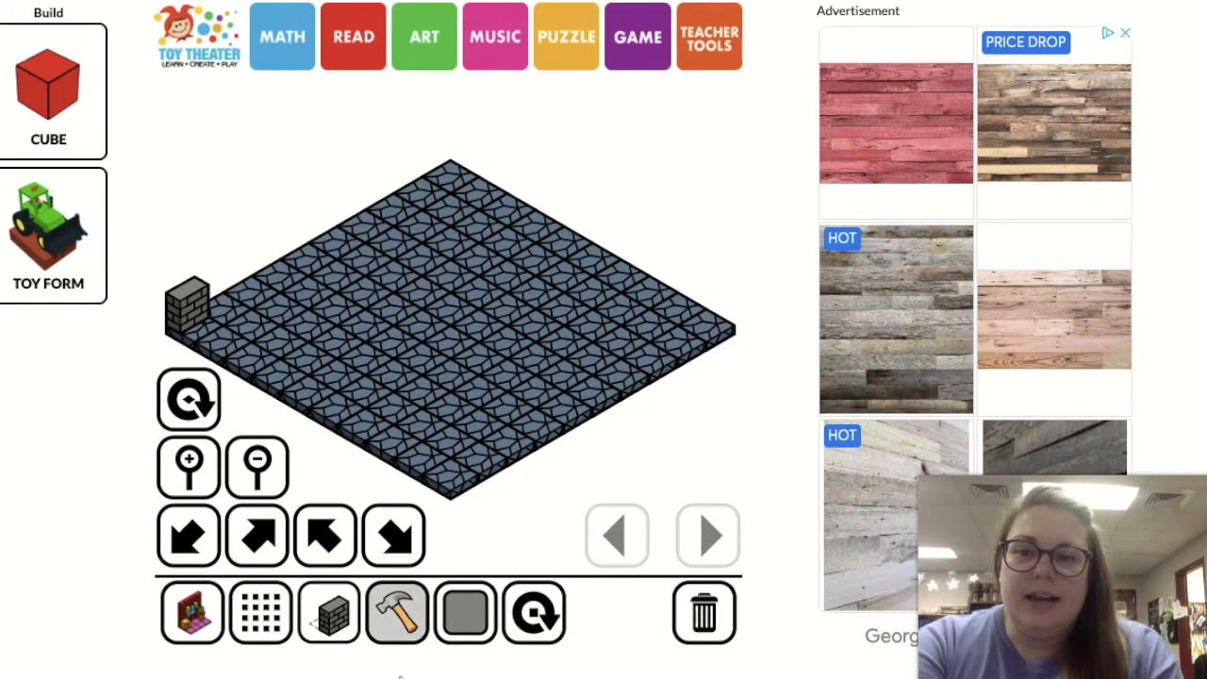
click(345, 634)
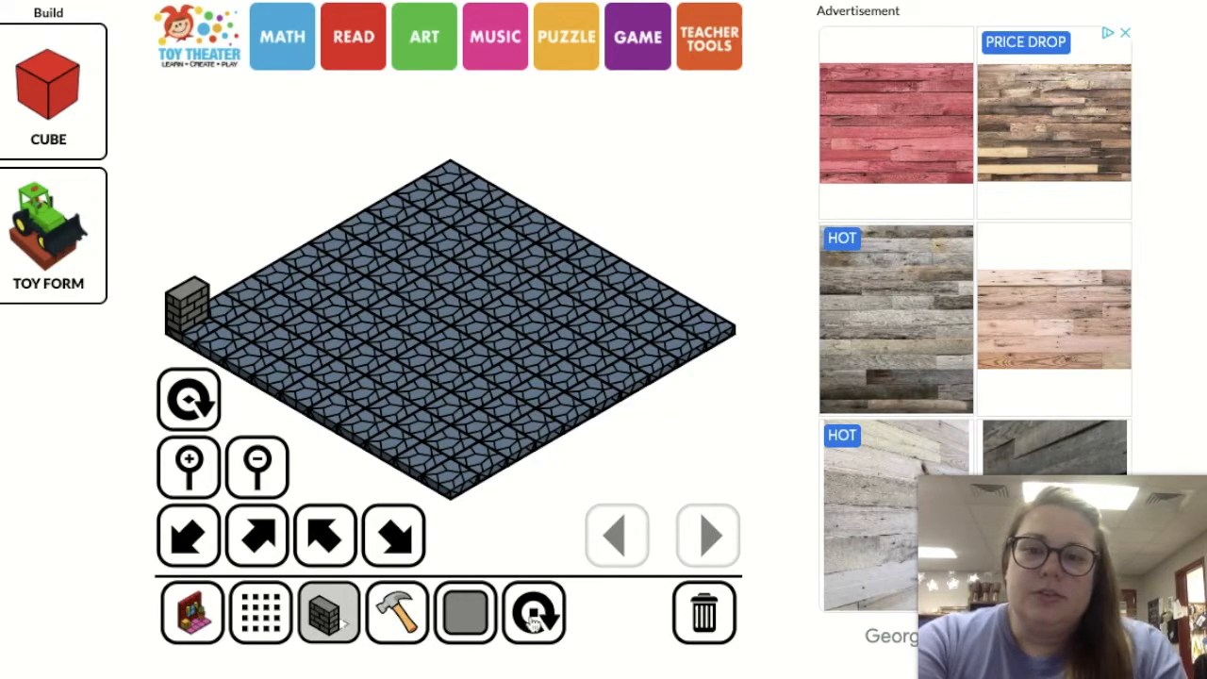
Complete the bottom course of the grey brick wall along the floor's back-left edge up to the back corner
click(229, 309)
click(251, 299)
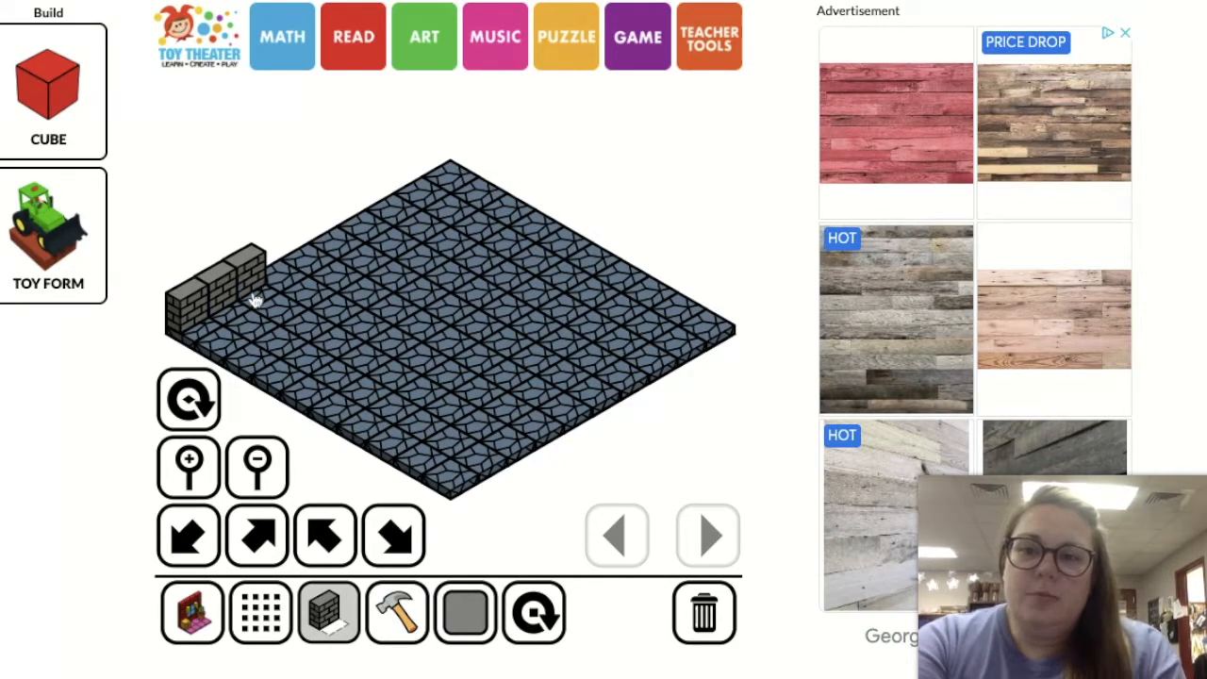
click(287, 274)
click(315, 263)
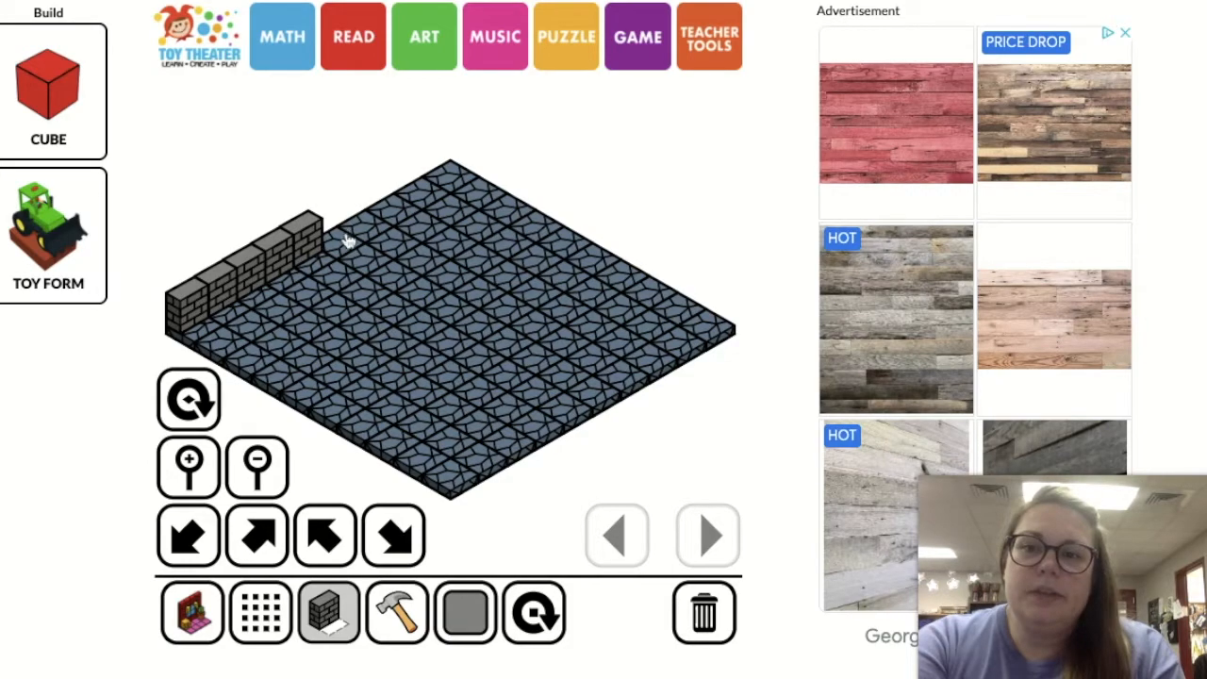
click(347, 238)
click(371, 228)
click(398, 215)
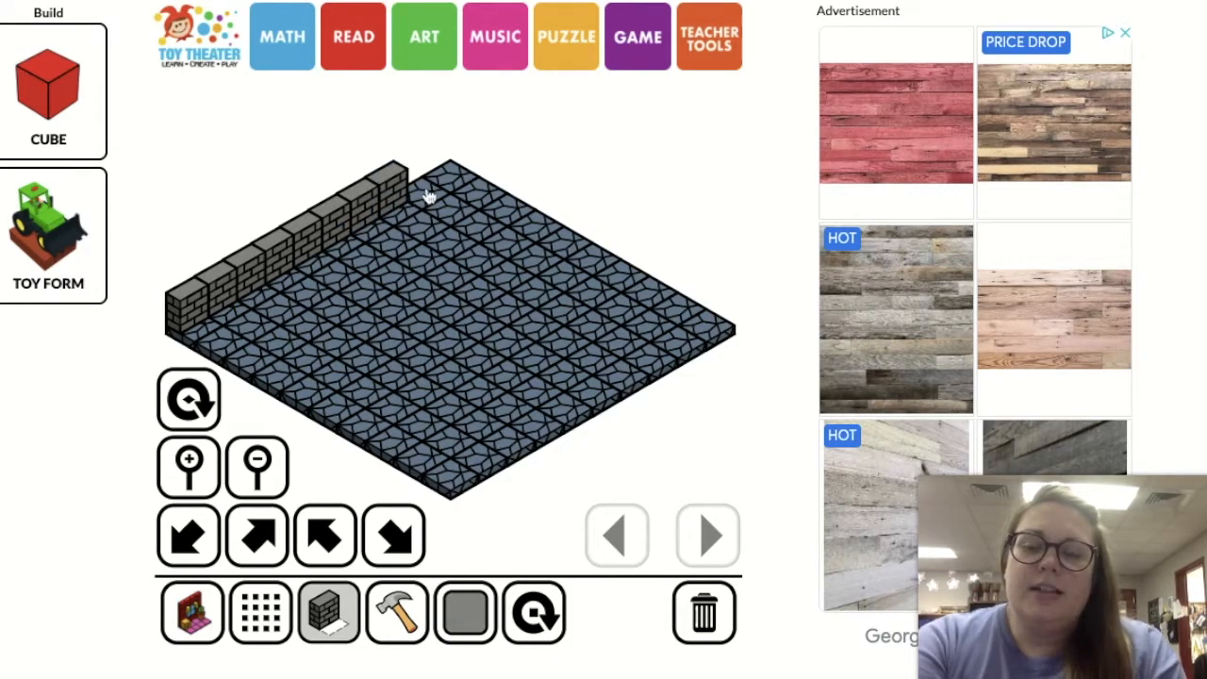
click(427, 196)
click(455, 181)
Add a second course of grey brick blocks along the whole back-left wall
click(455, 181)
click(413, 188)
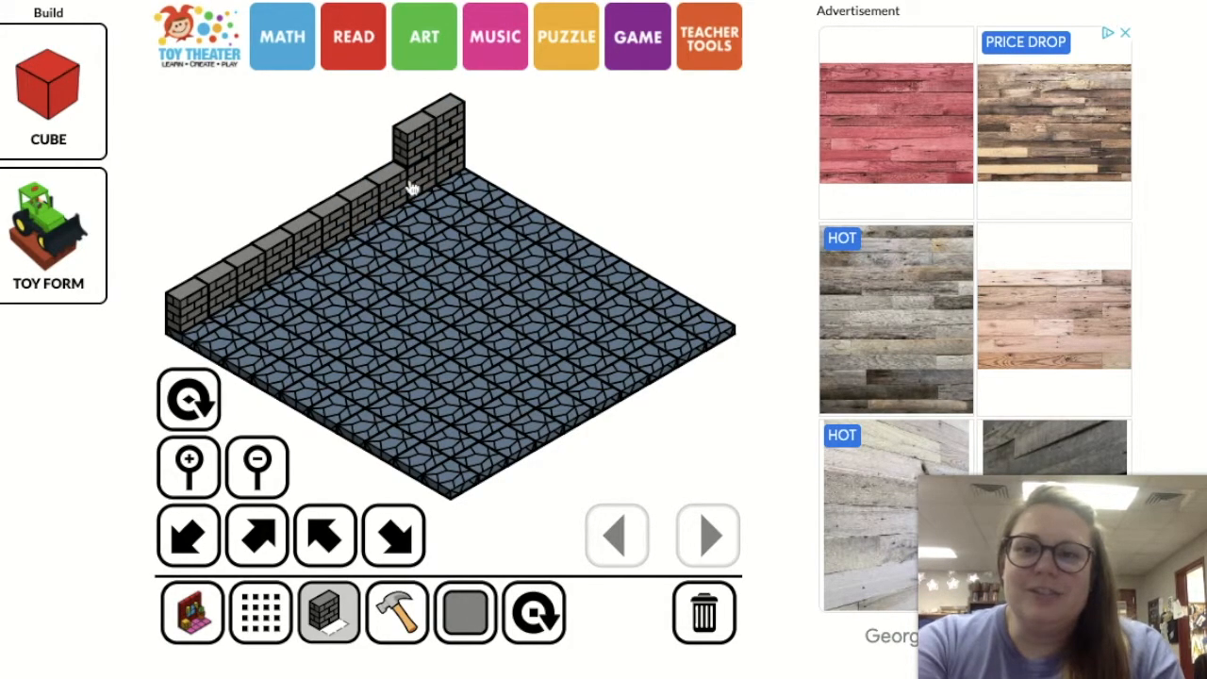
click(396, 203)
click(363, 215)
click(340, 228)
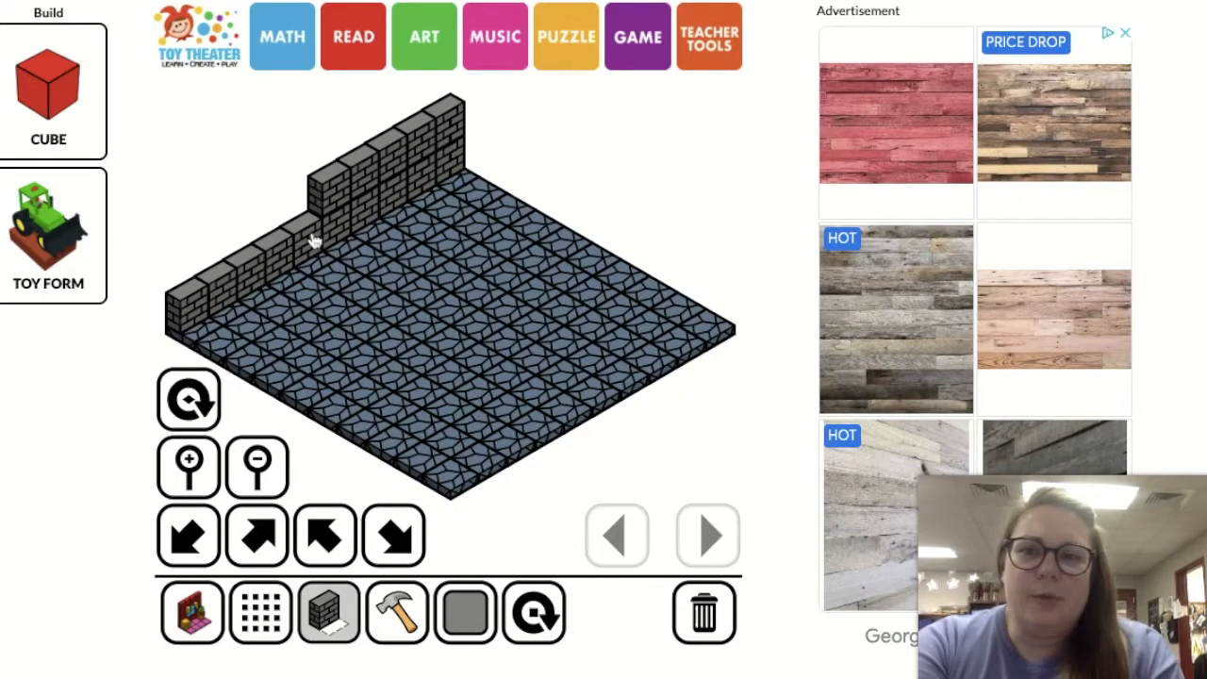
click(312, 242)
click(283, 261)
click(250, 274)
click(200, 303)
Top the back-left wall with five brick blocks on alternating positions to form castle battlements
click(198, 272)
click(247, 236)
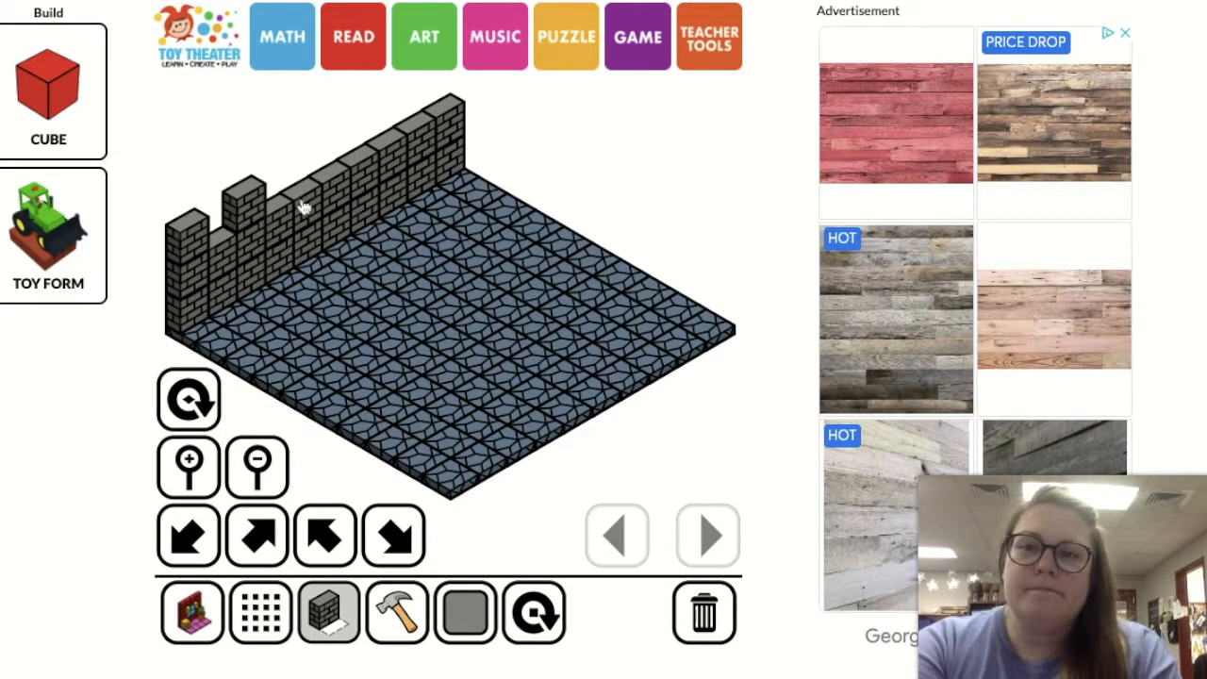
click(300, 203)
click(358, 174)
click(423, 135)
Rotate the brick block and build the back-right wall two courses high, topped with five alternating battlement blocks
click(544, 622)
mouse_move(467, 189)
mouse_down()
mouse_move(711, 330)
mouse_move(565, 223)
mouse_move(701, 302)
mouse_up()
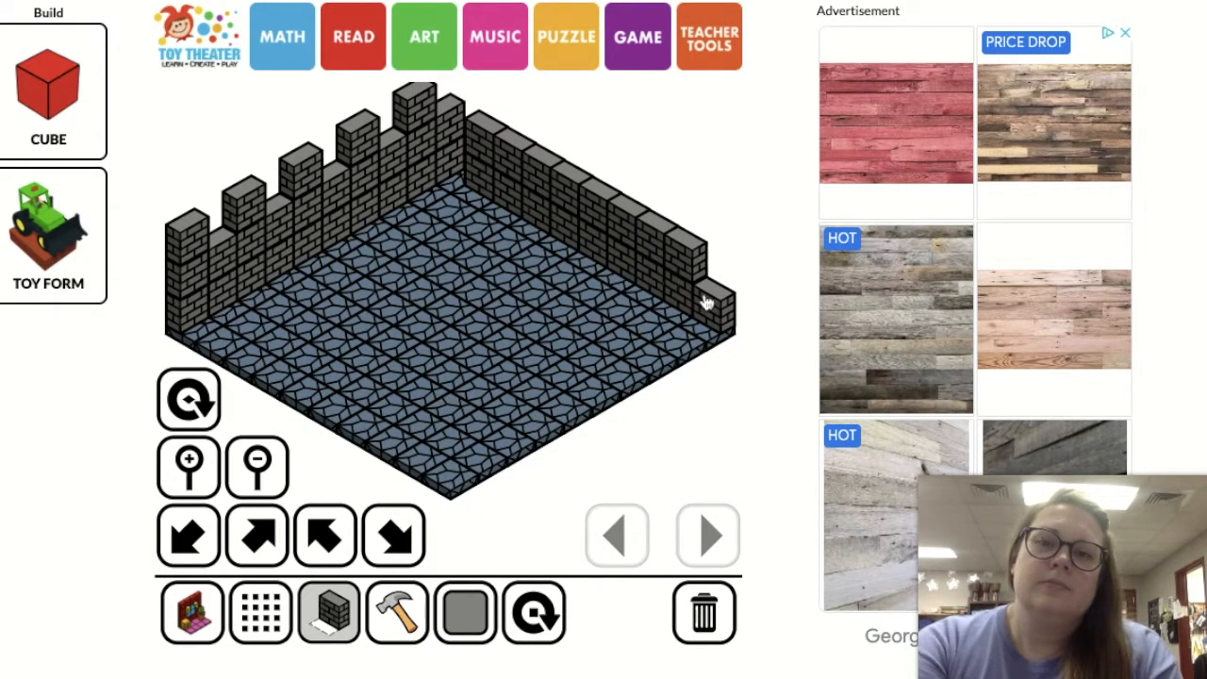
click(714, 262)
click(656, 231)
click(600, 200)
click(542, 167)
click(485, 137)
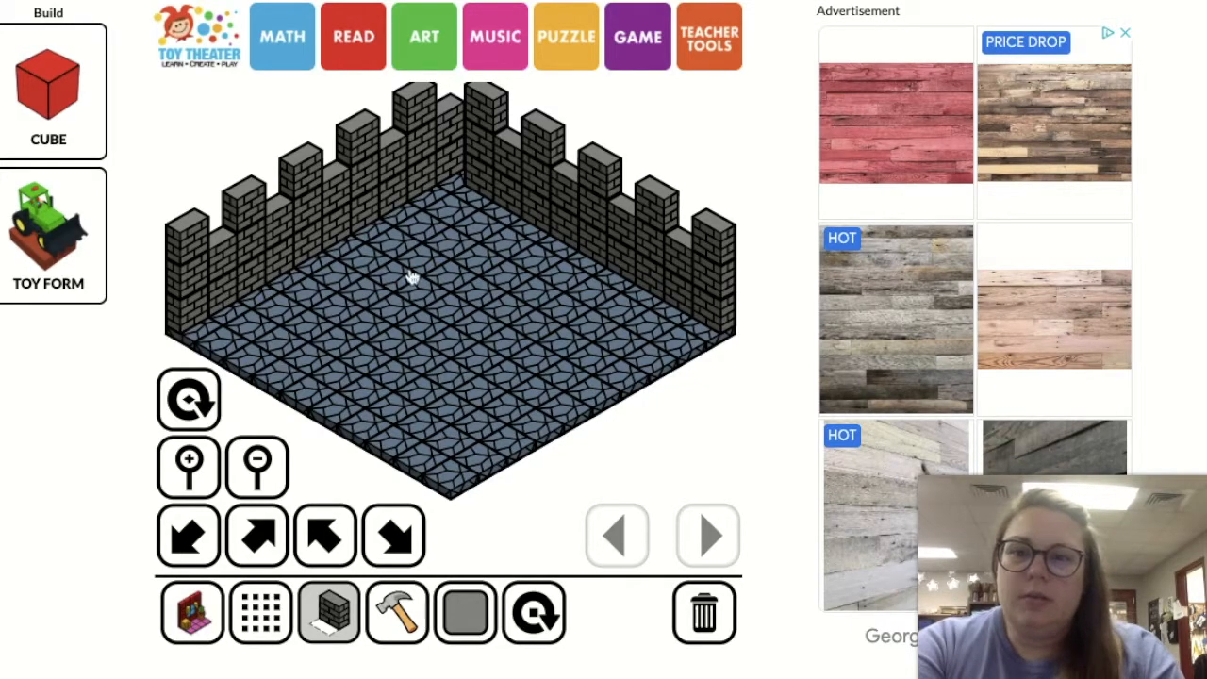
Lay a row of six thin dark red slabs from the floor's front-right edge towards the back-left wall
click(197, 624)
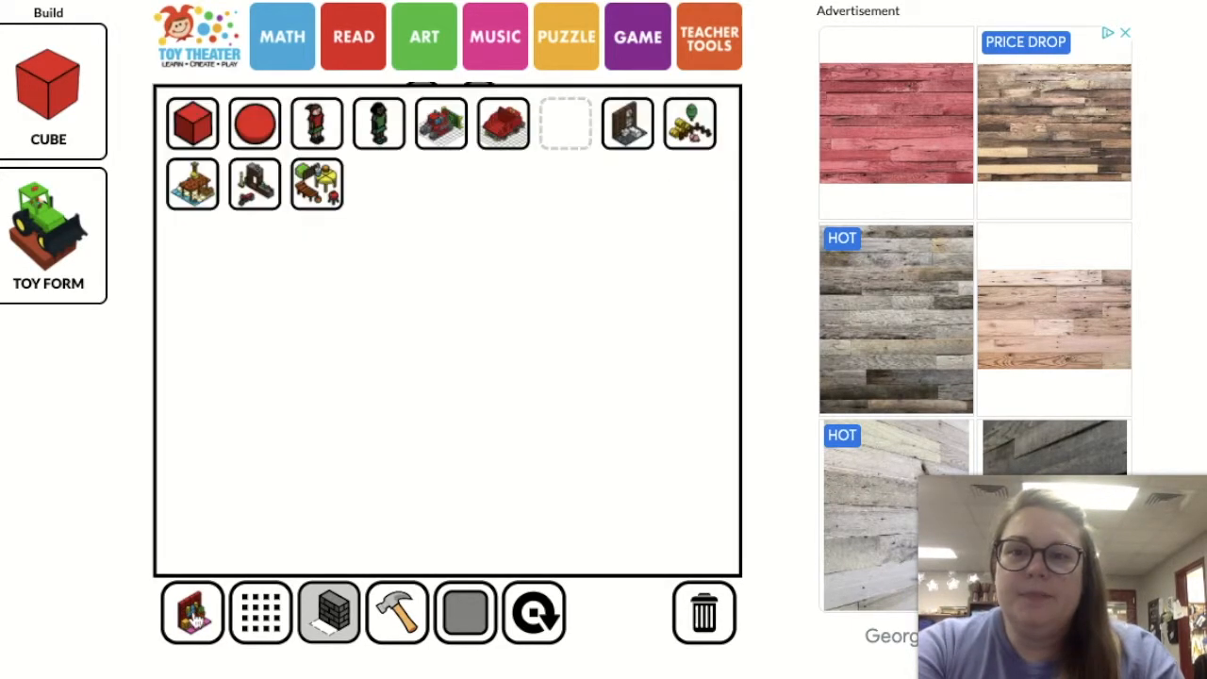
click(240, 617)
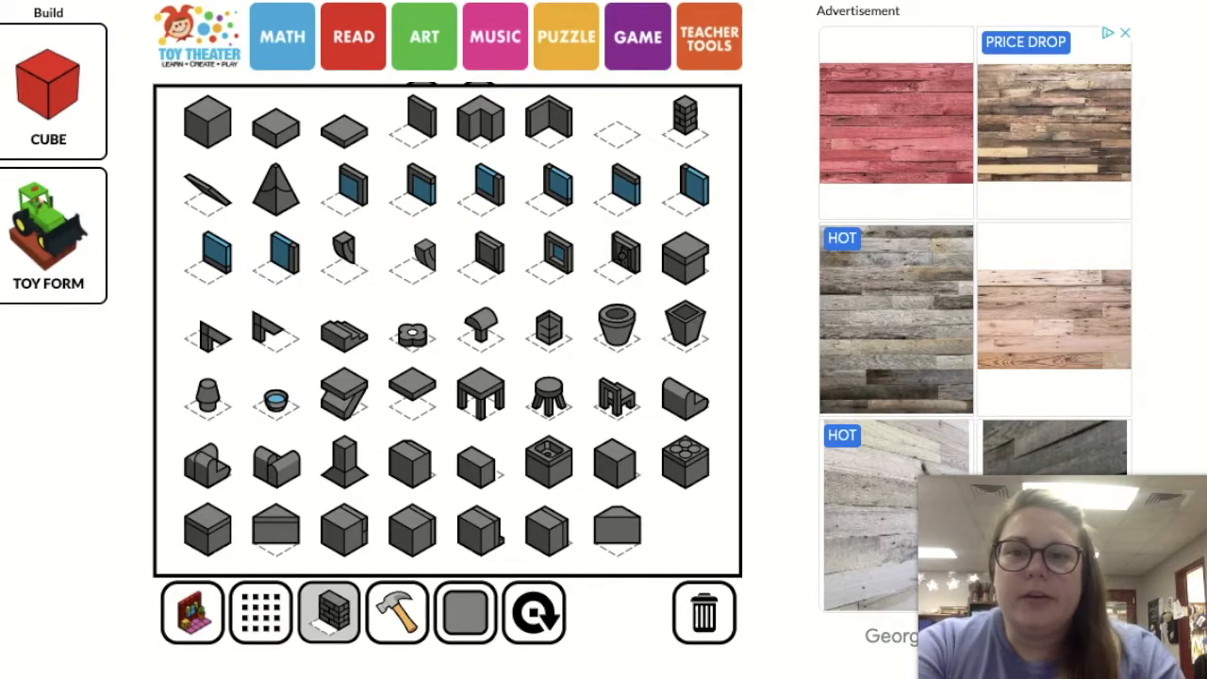
click(349, 132)
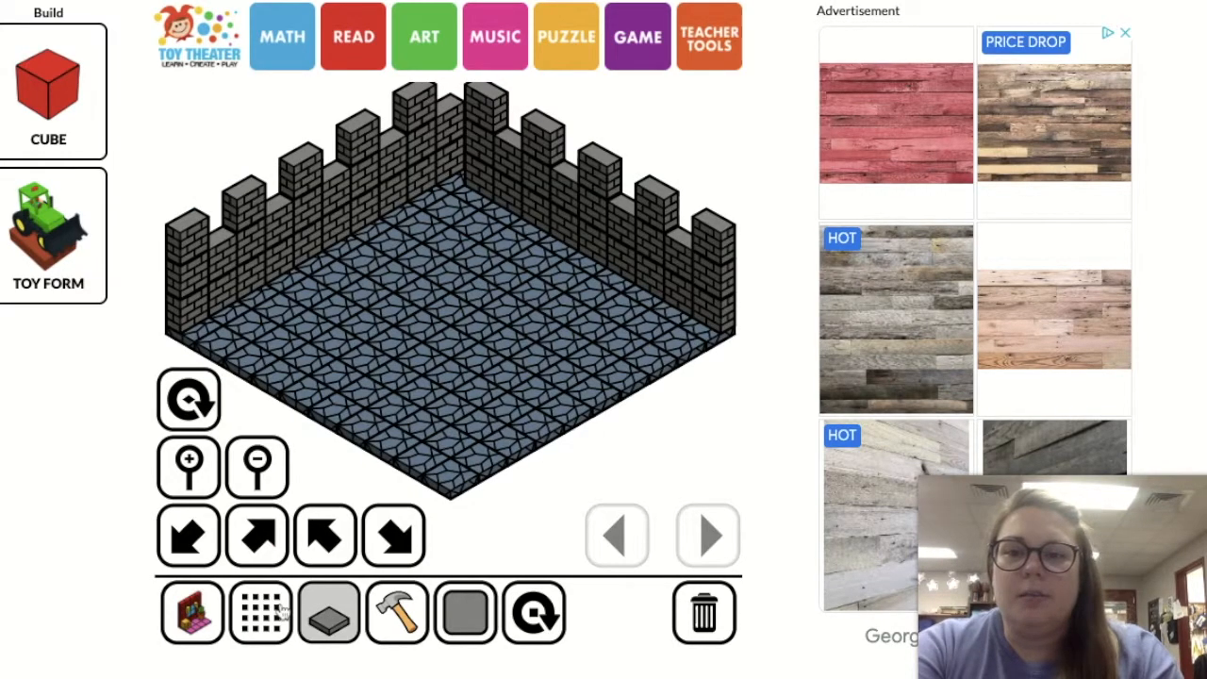
click(462, 615)
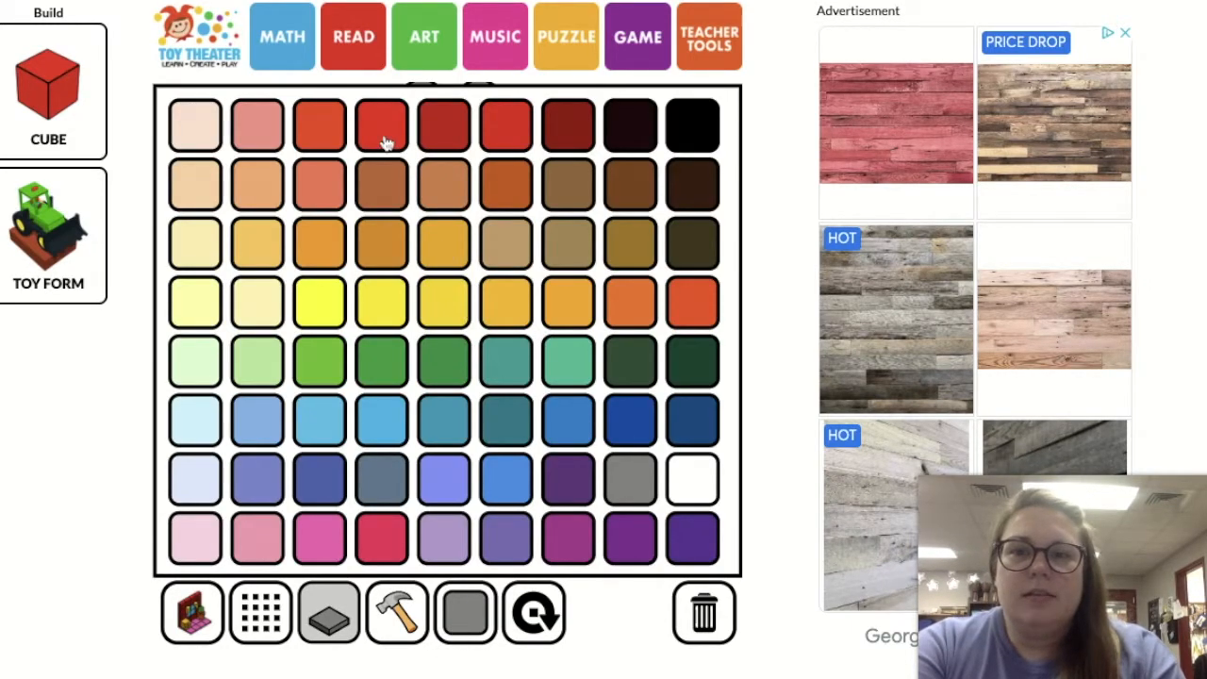
click(561, 139)
click(560, 408)
click(534, 389)
click(505, 377)
click(479, 361)
click(450, 345)
click(420, 330)
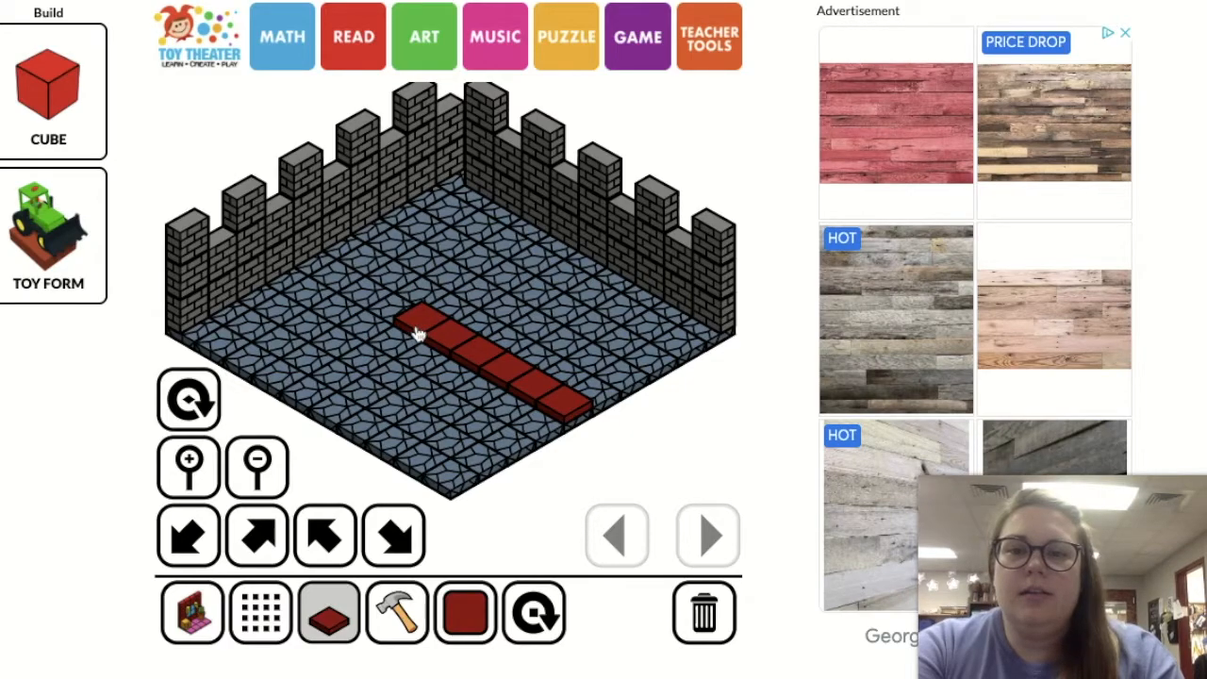
Add a second row of six dark red slabs alongside the first to make the carpet two tiles wide
click(405, 352)
click(432, 362)
click(459, 379)
click(486, 398)
click(513, 408)
click(531, 419)
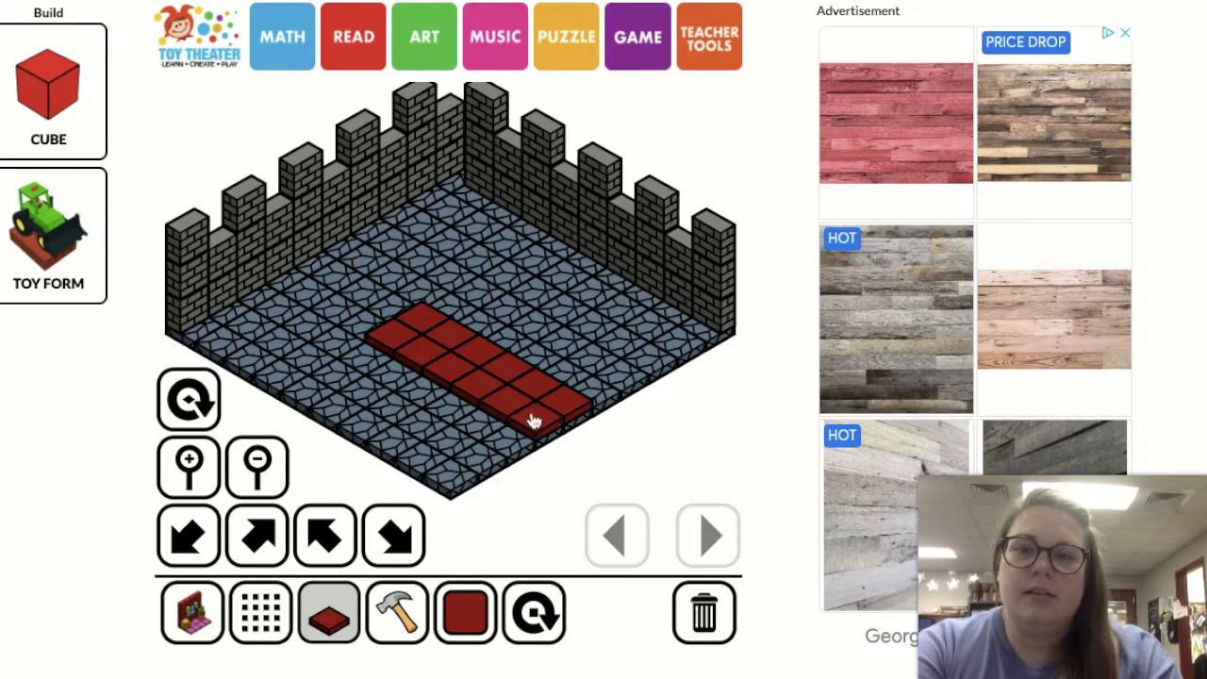
Set the block colour to dark brown and choose the half-height wood-grain block from the wood and stone set
click(281, 621)
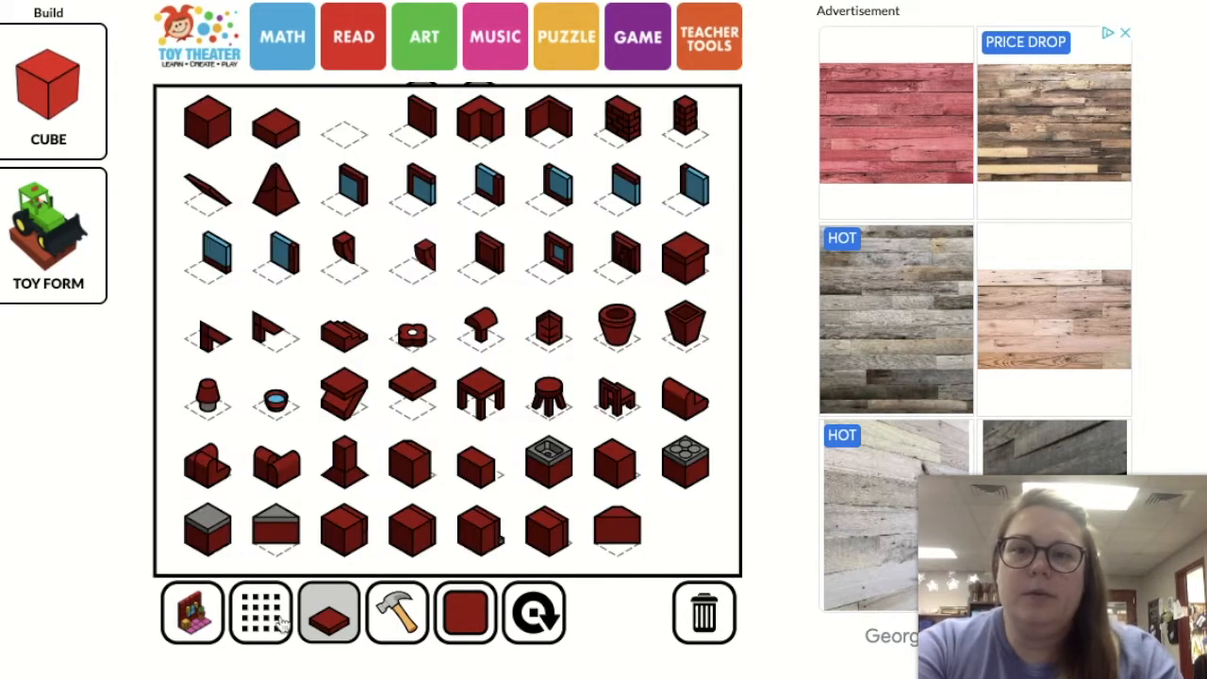
click(275, 132)
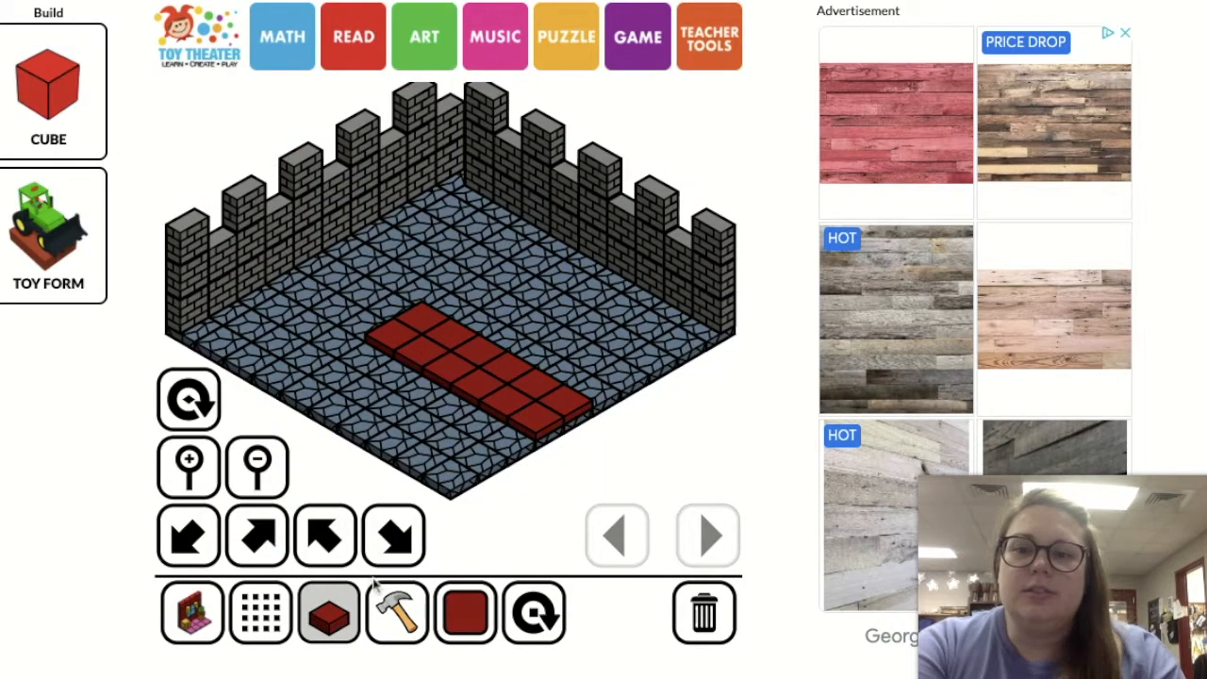
click(469, 617)
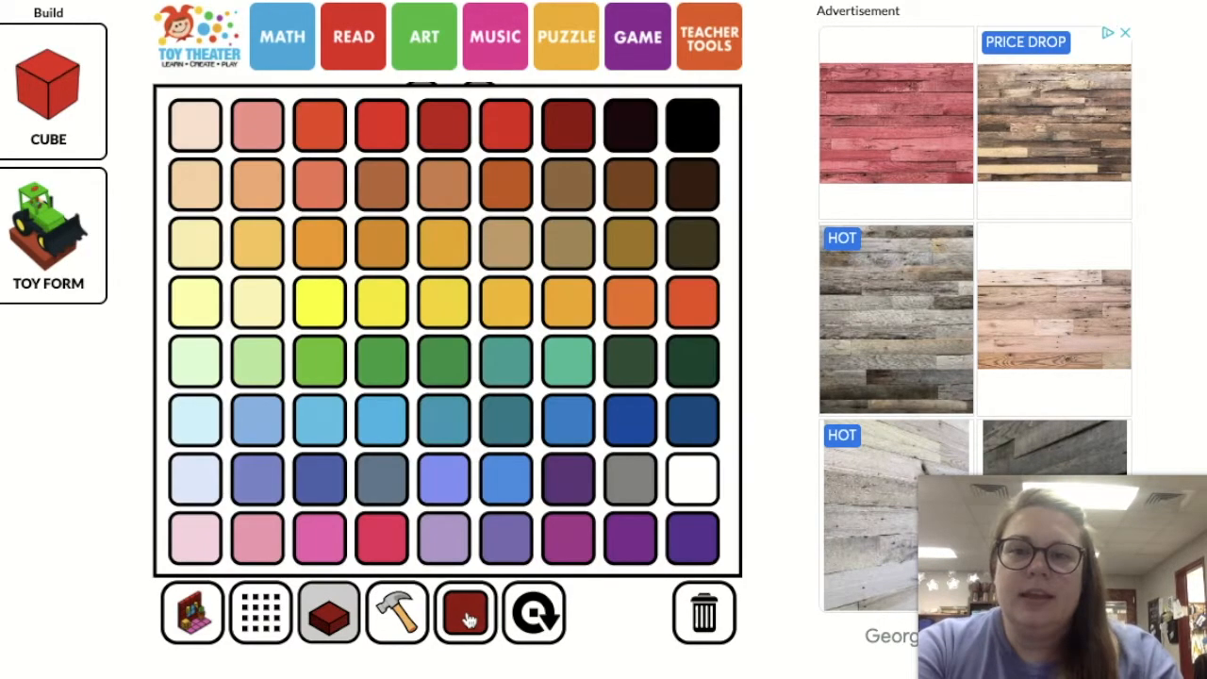
click(645, 200)
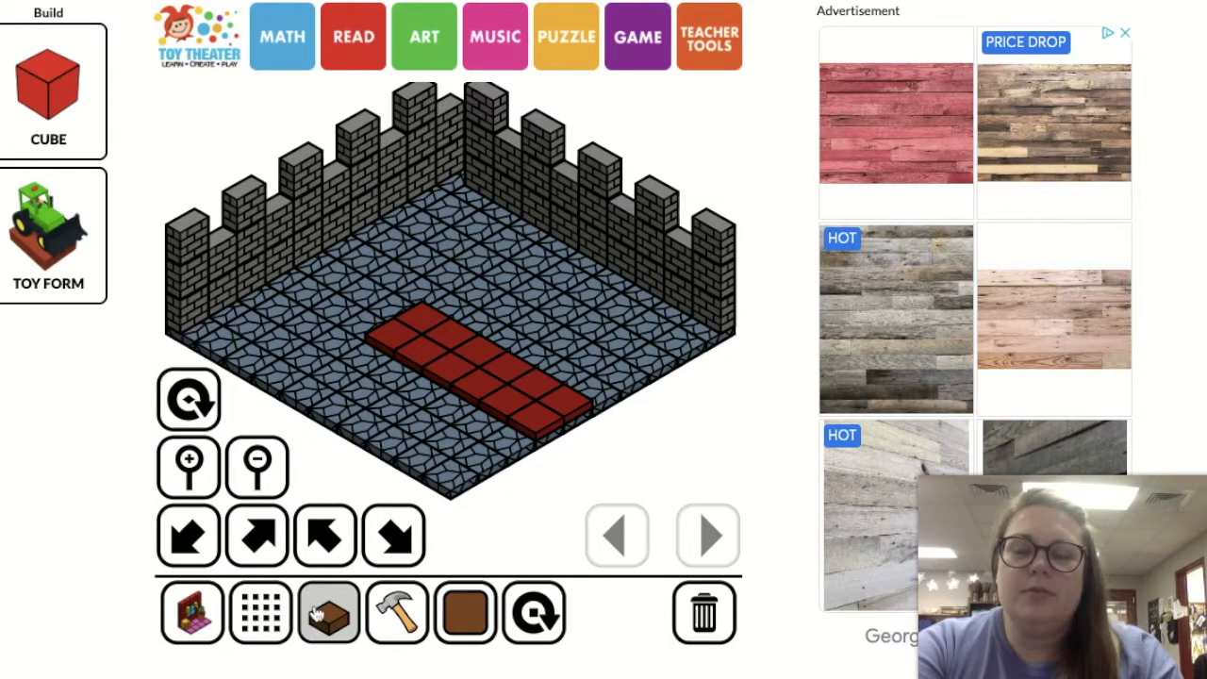
click(260, 614)
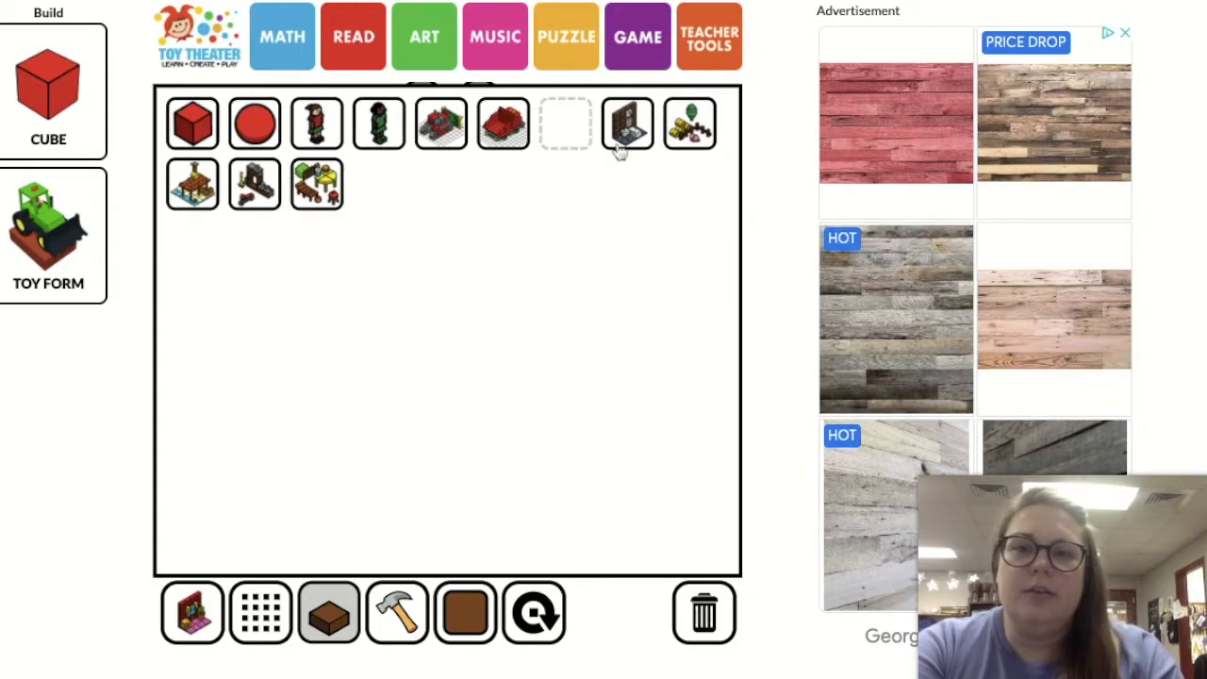
click(621, 146)
click(272, 622)
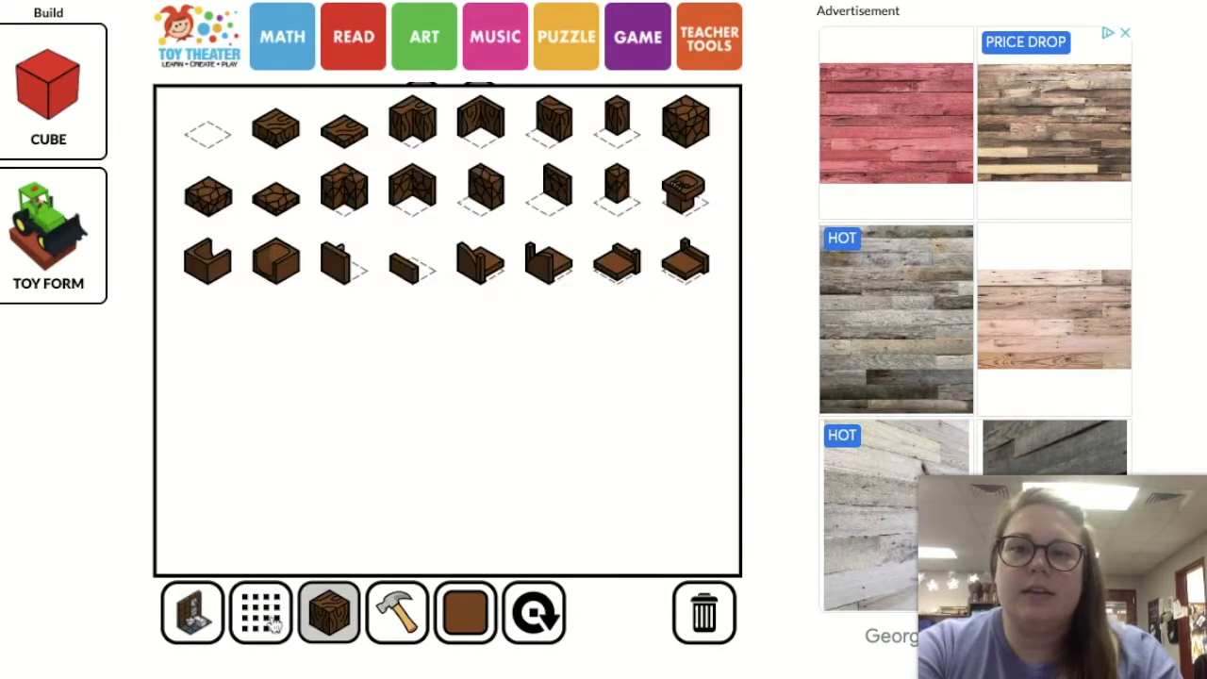
click(291, 140)
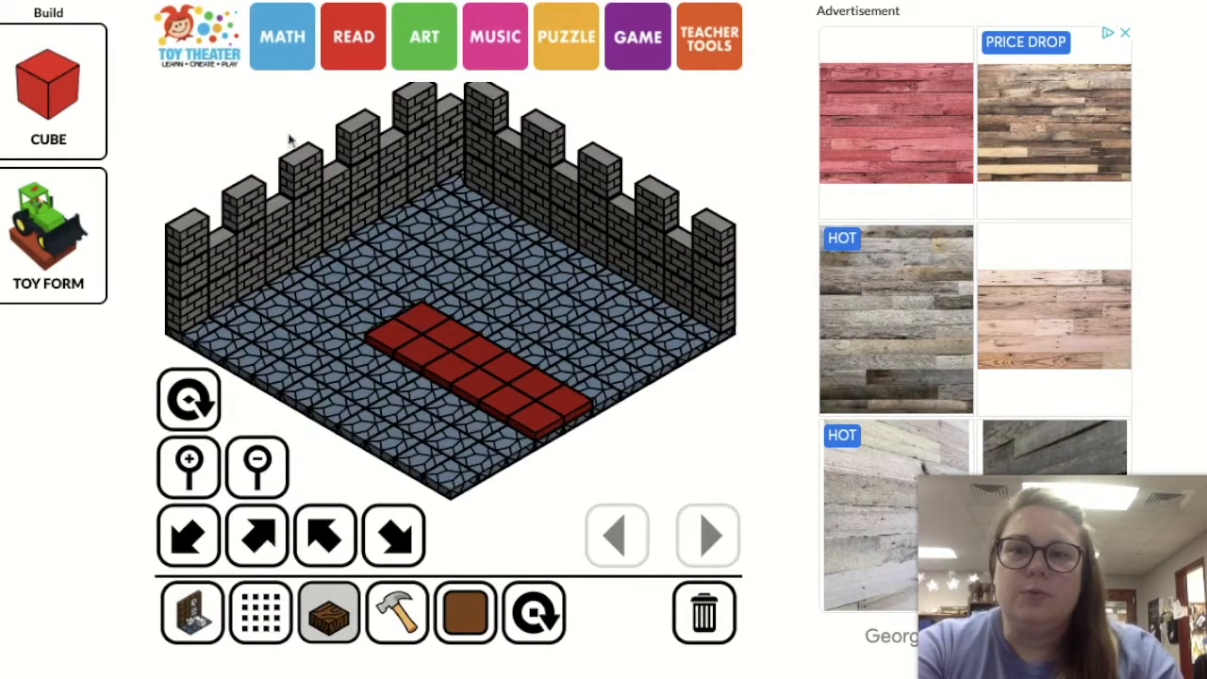
Lay a row of five wood-grain half blocks across the inner end of the red carpet, removing the block stacked by mistake
click(330, 342)
click(361, 328)
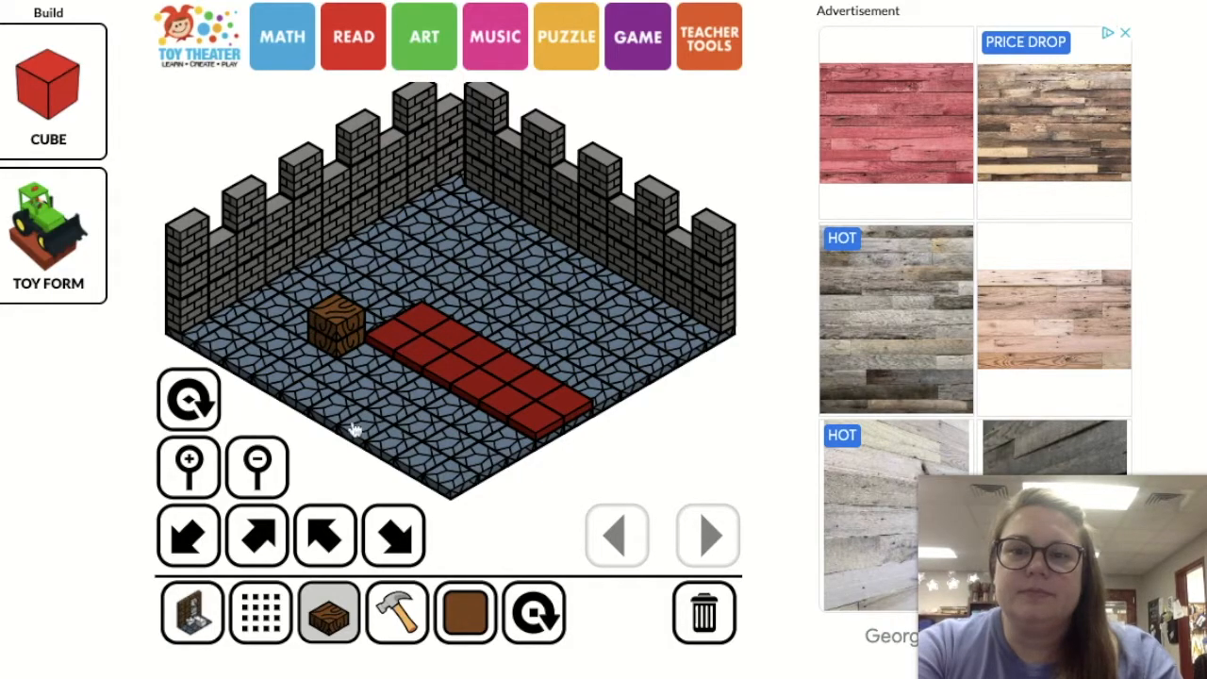
click(396, 611)
click(347, 330)
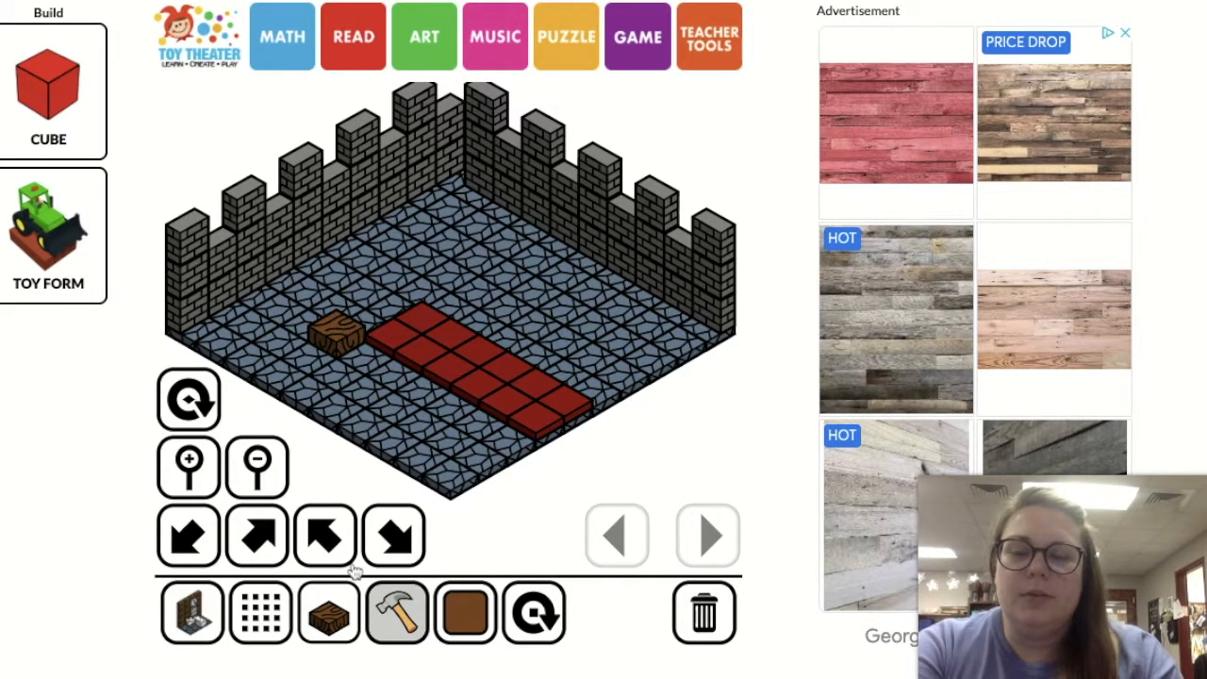
click(347, 613)
click(371, 329)
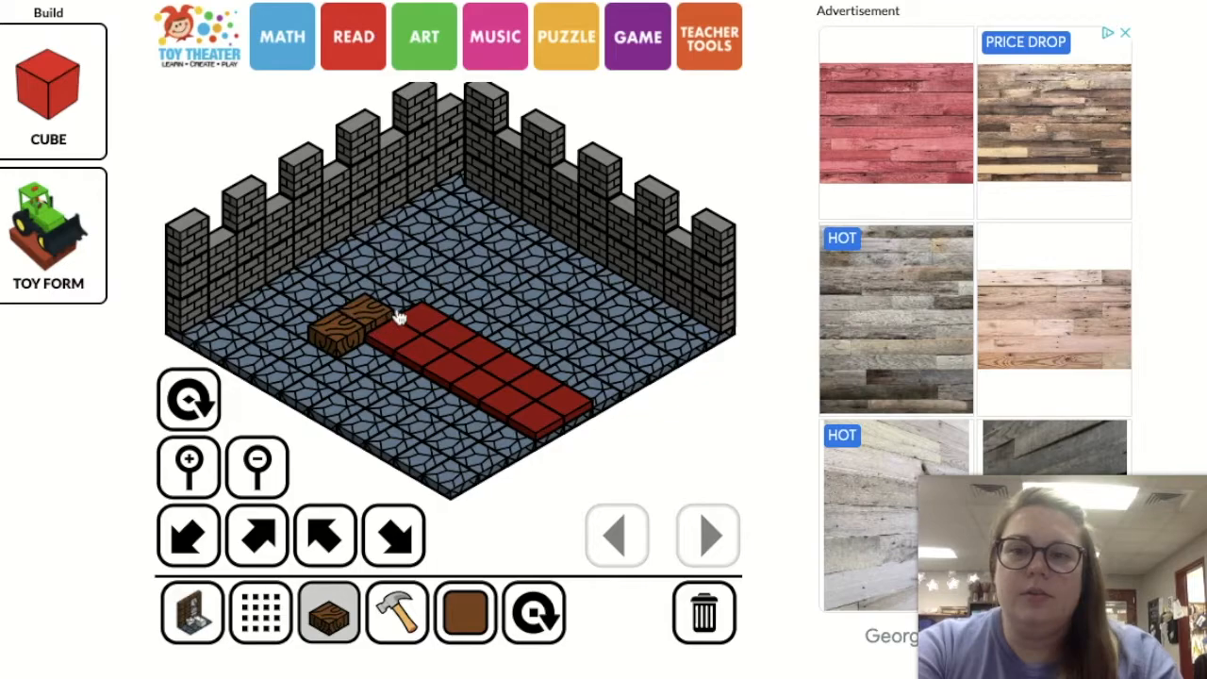
click(424, 291)
click(453, 276)
Extend the far end of the wooden platform back towards the back-left wall, removing the misplaced stacked block
click(423, 255)
click(388, 247)
click(366, 266)
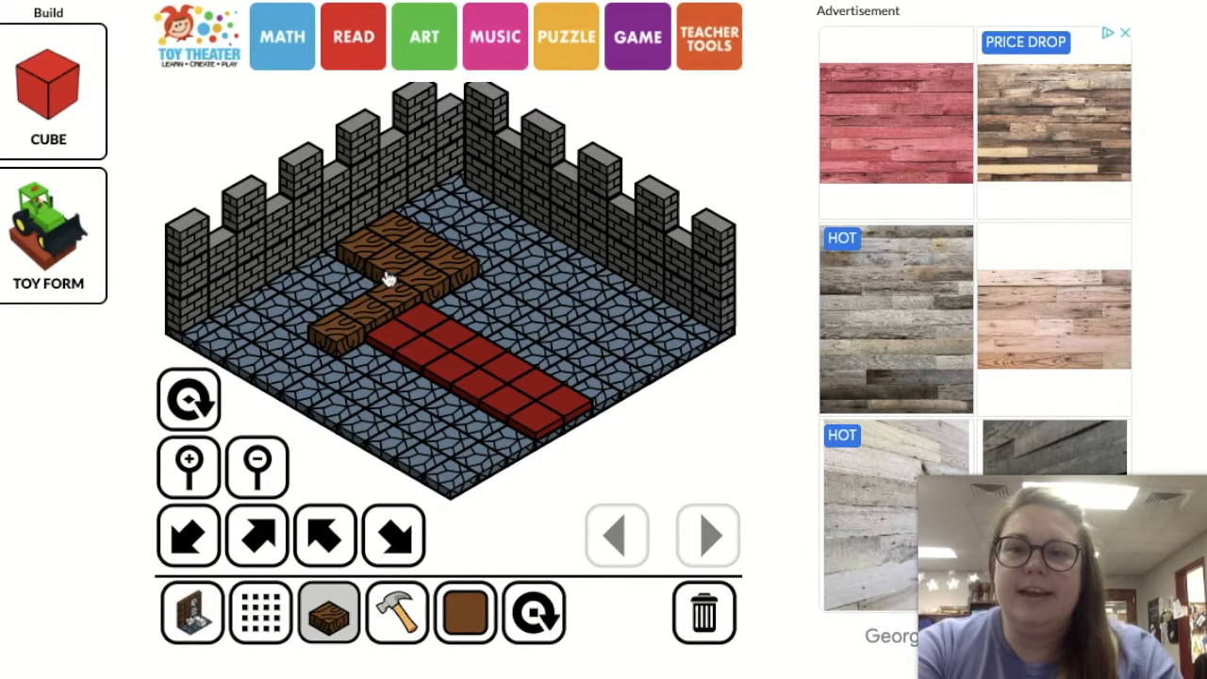
click(348, 281)
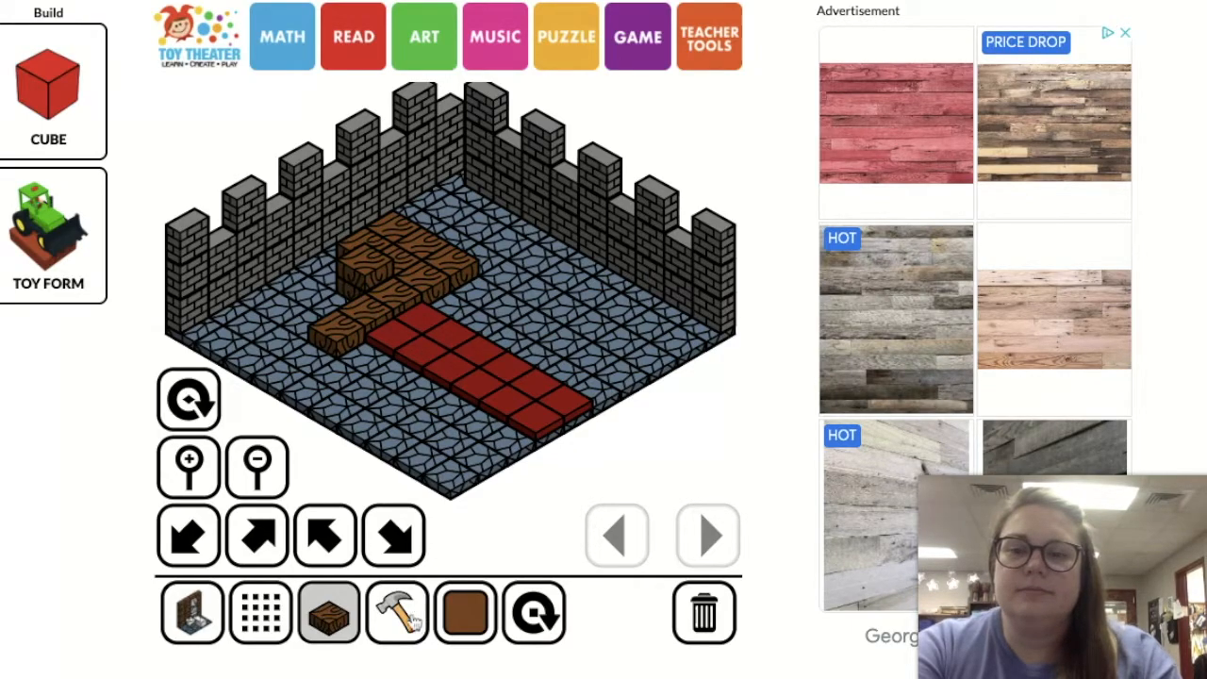
click(412, 617)
click(353, 276)
click(330, 617)
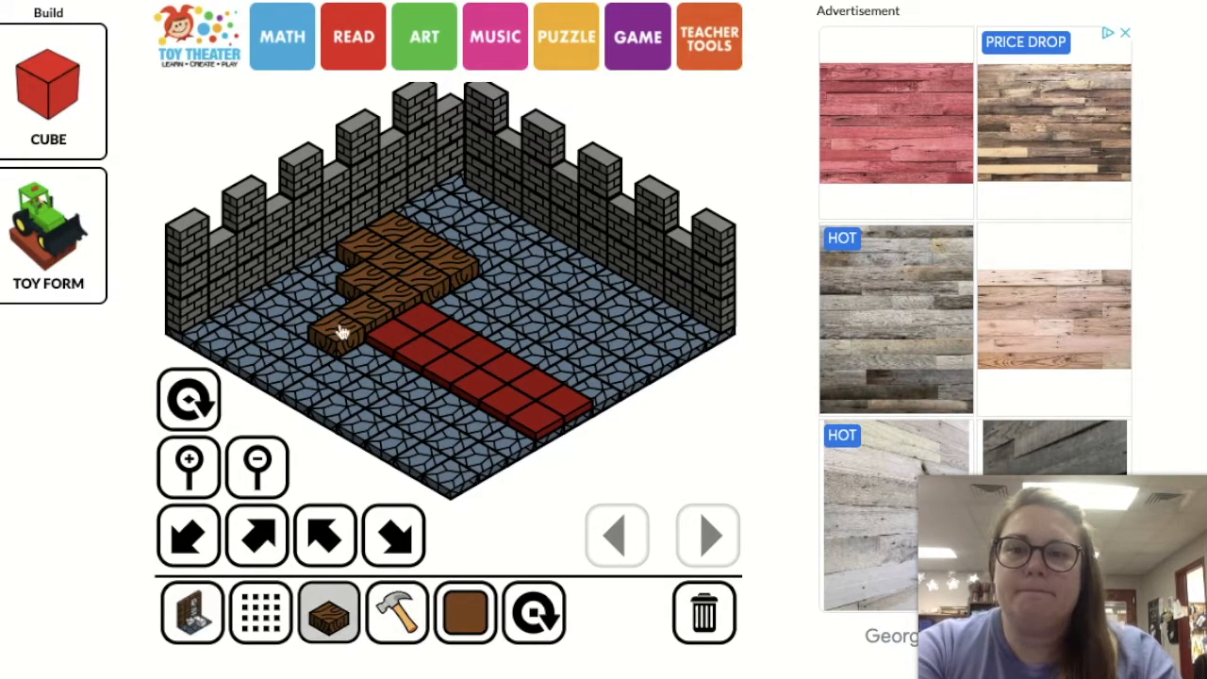
Fill in the rest of the wood-grain platform so that it is six blocks long and three blocks deep
click(332, 281)
click(305, 302)
click(294, 315)
click(319, 323)
click(341, 308)
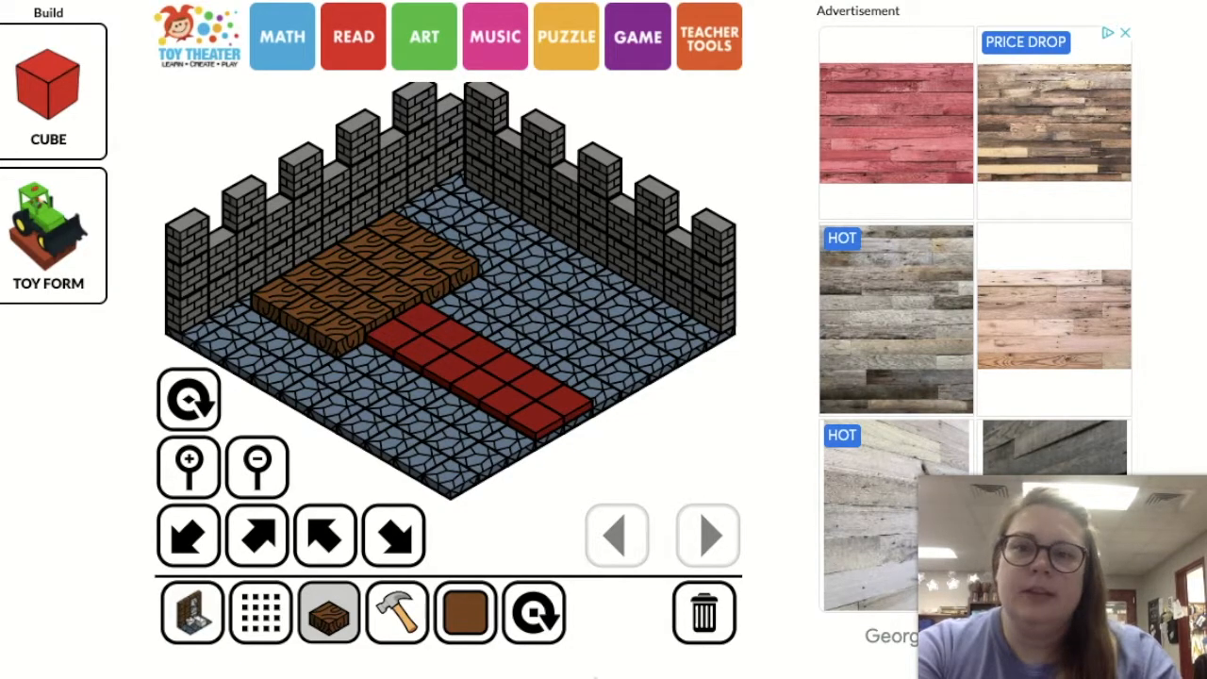
click(300, 362)
click(276, 348)
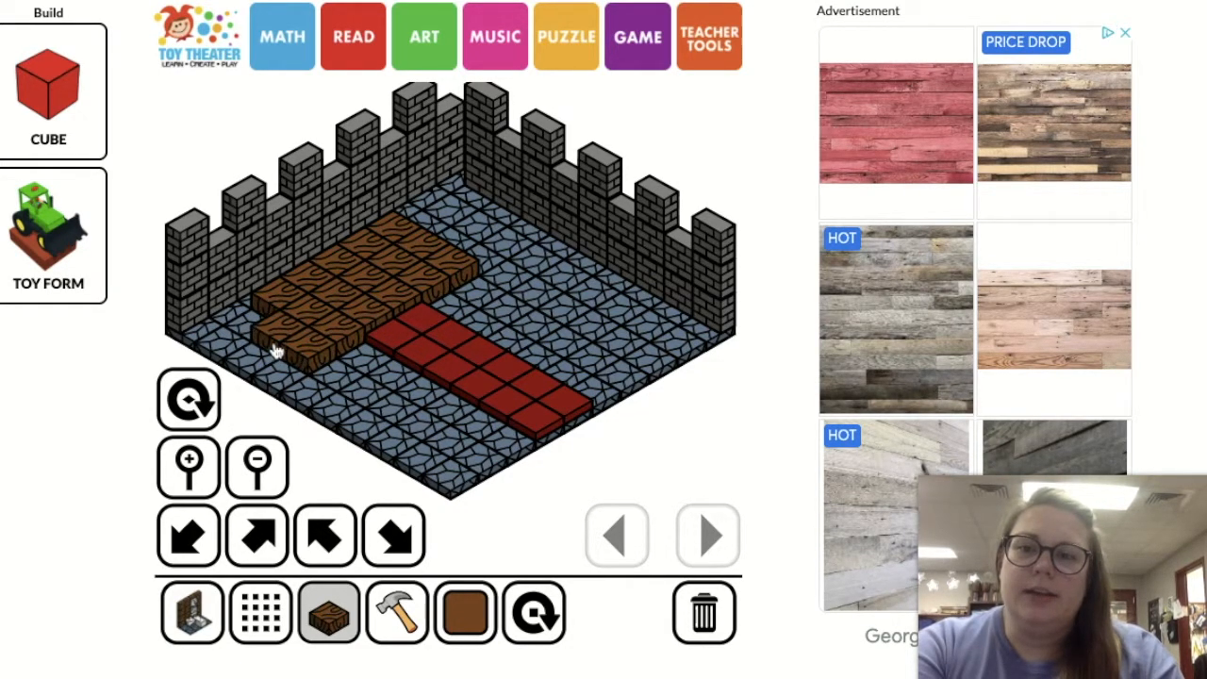
click(245, 335)
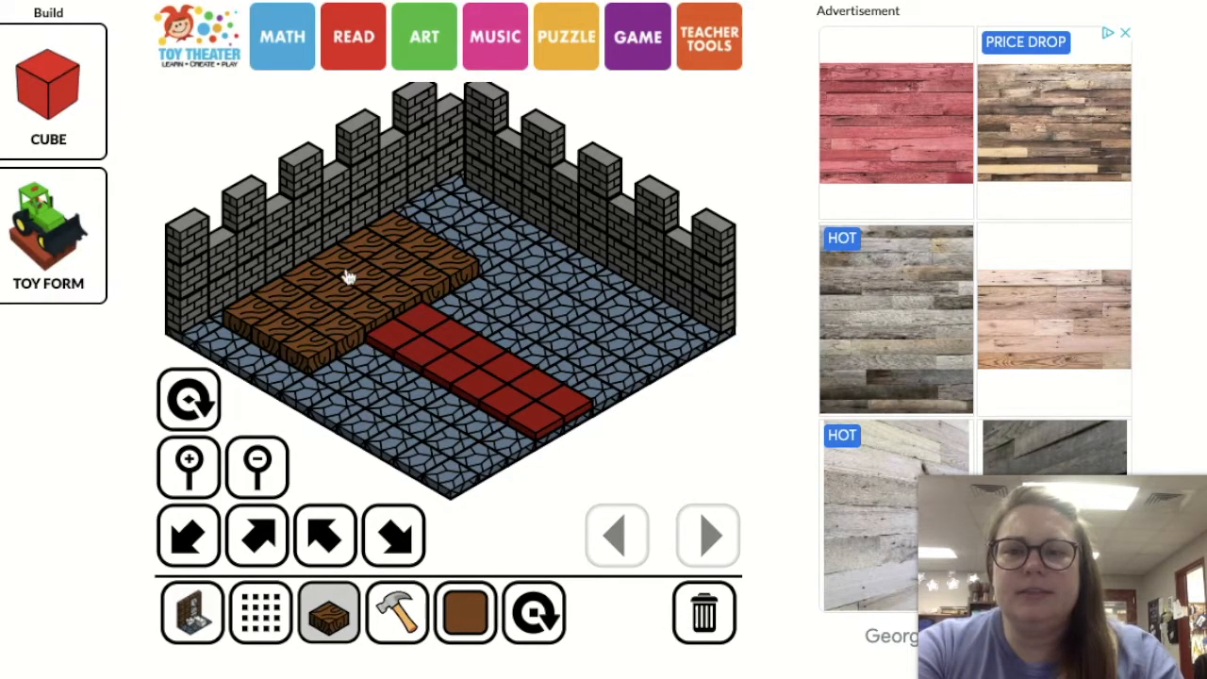
Replace the two red carpet slabs next to the wooden platform with two brown stair blocks leading up to it
click(271, 622)
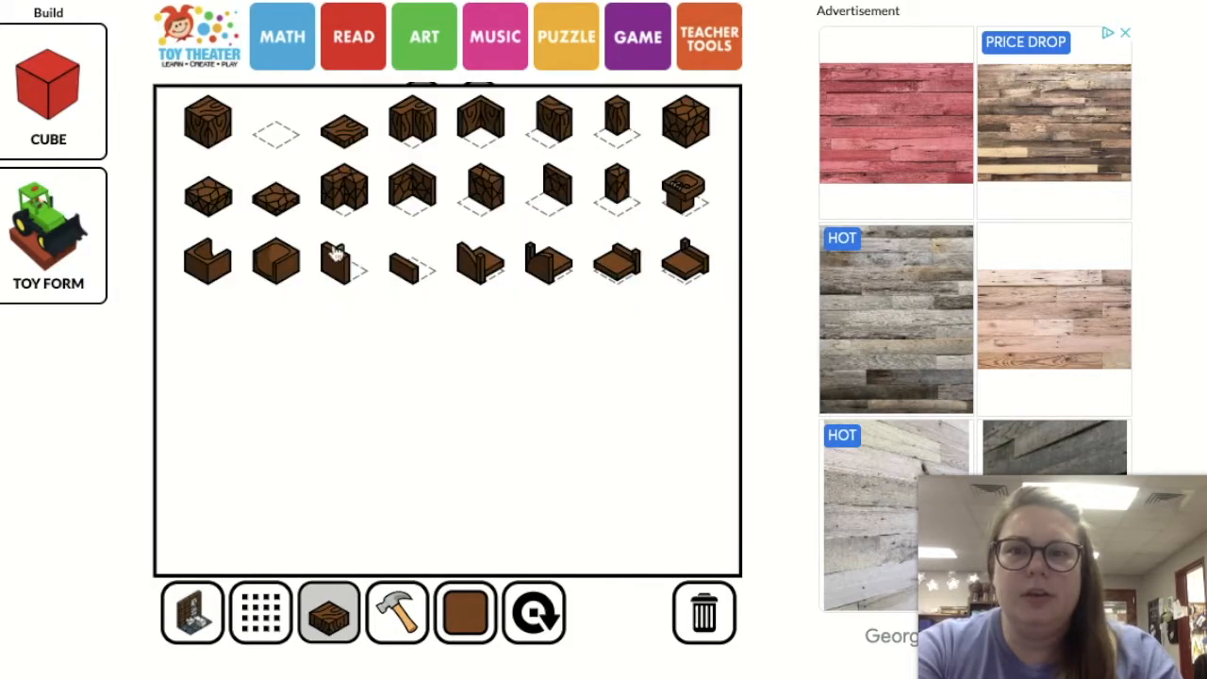
click(195, 615)
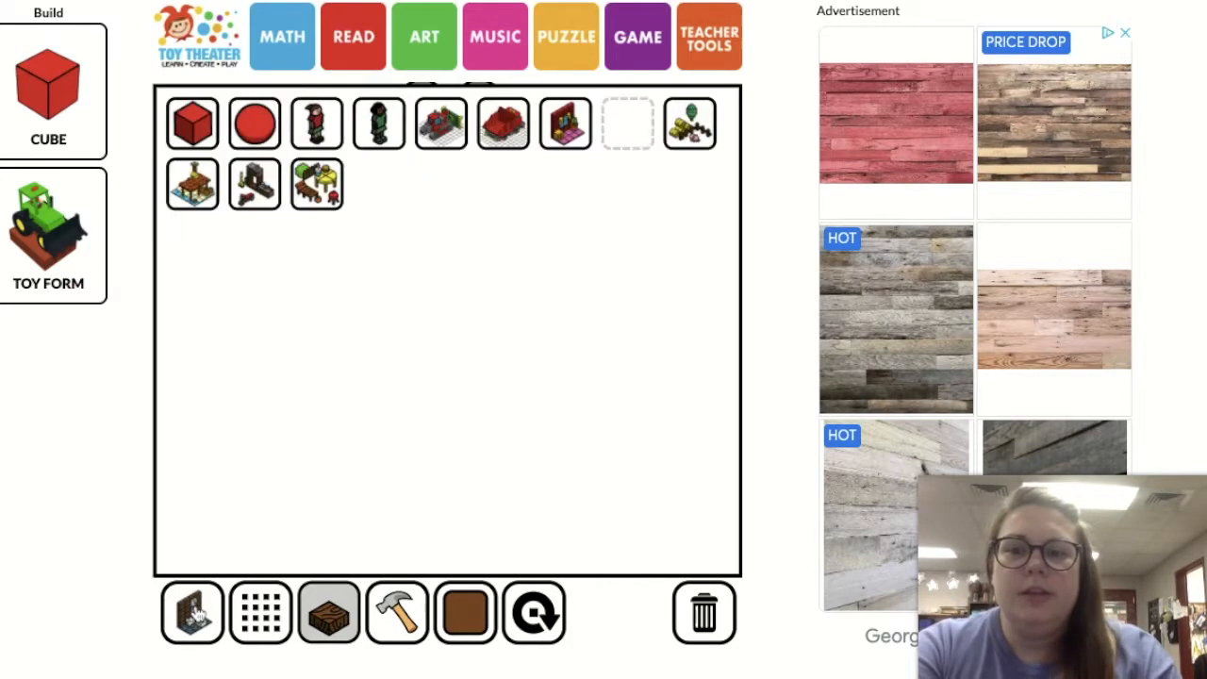
click(566, 132)
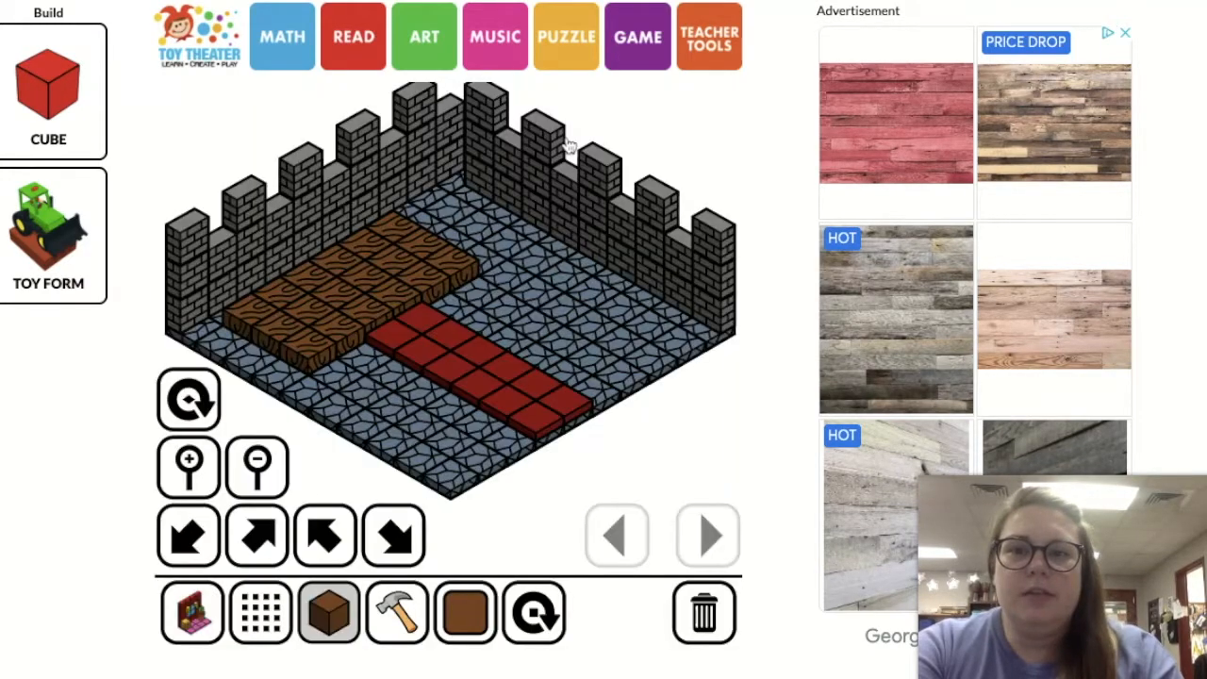
click(268, 621)
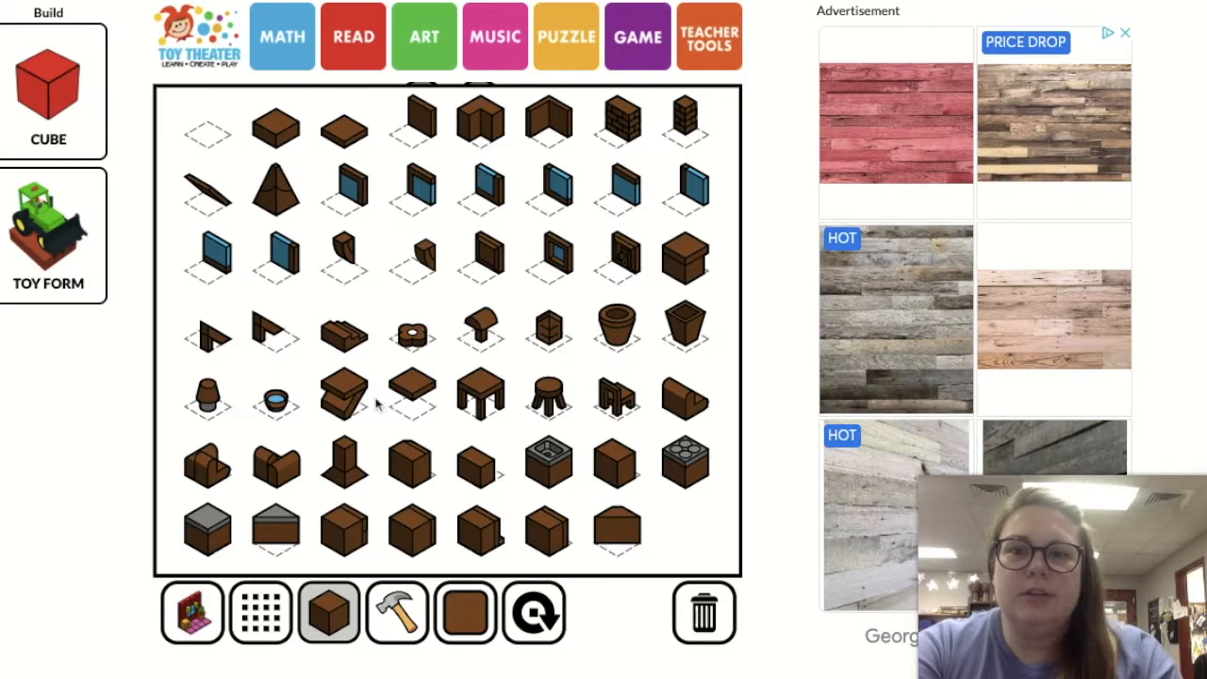
click(349, 347)
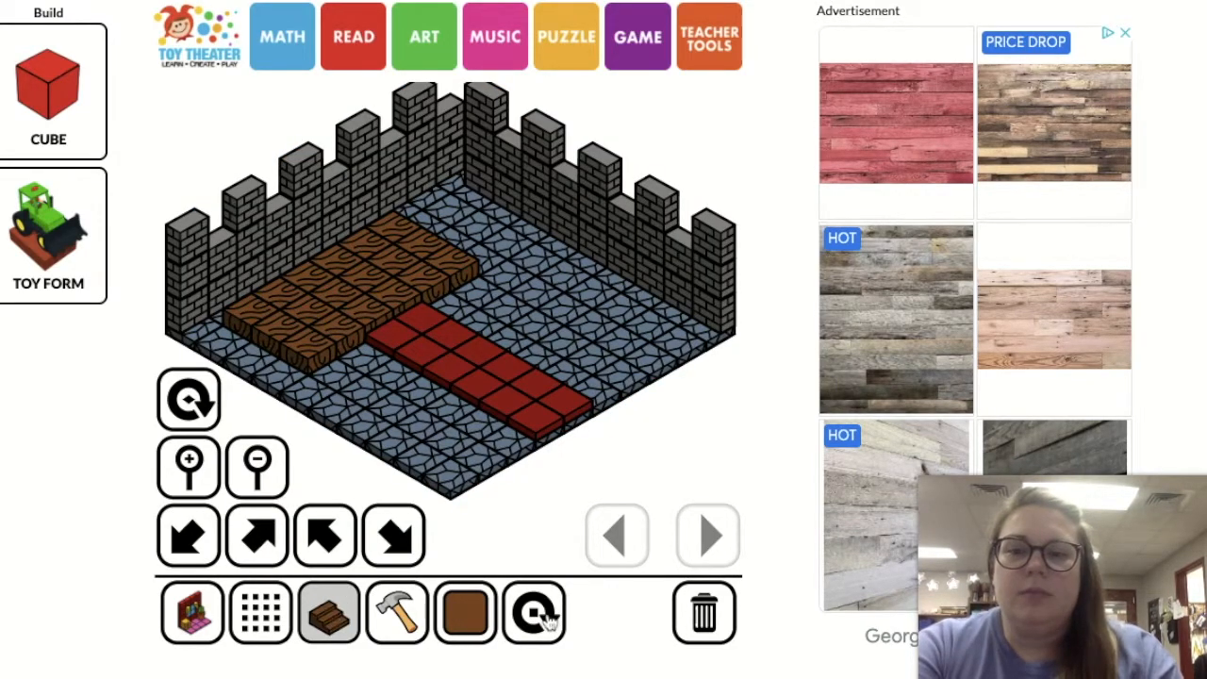
click(411, 622)
click(396, 344)
click(418, 329)
click(337, 597)
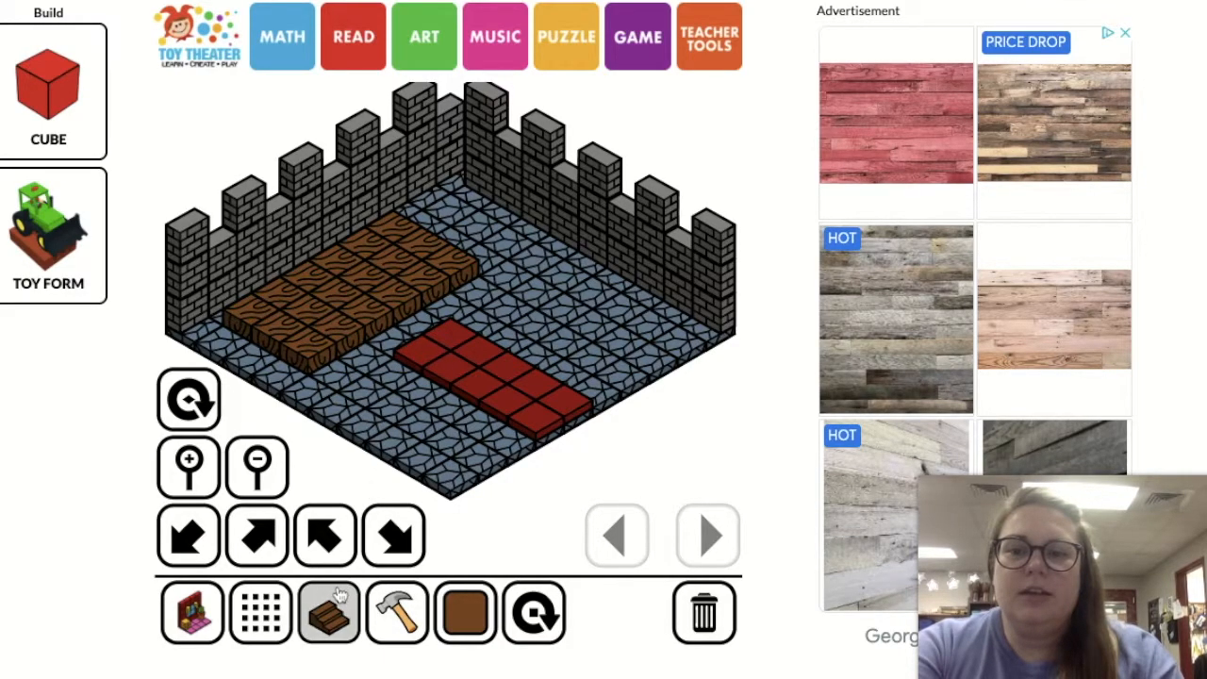
click(407, 343)
click(420, 322)
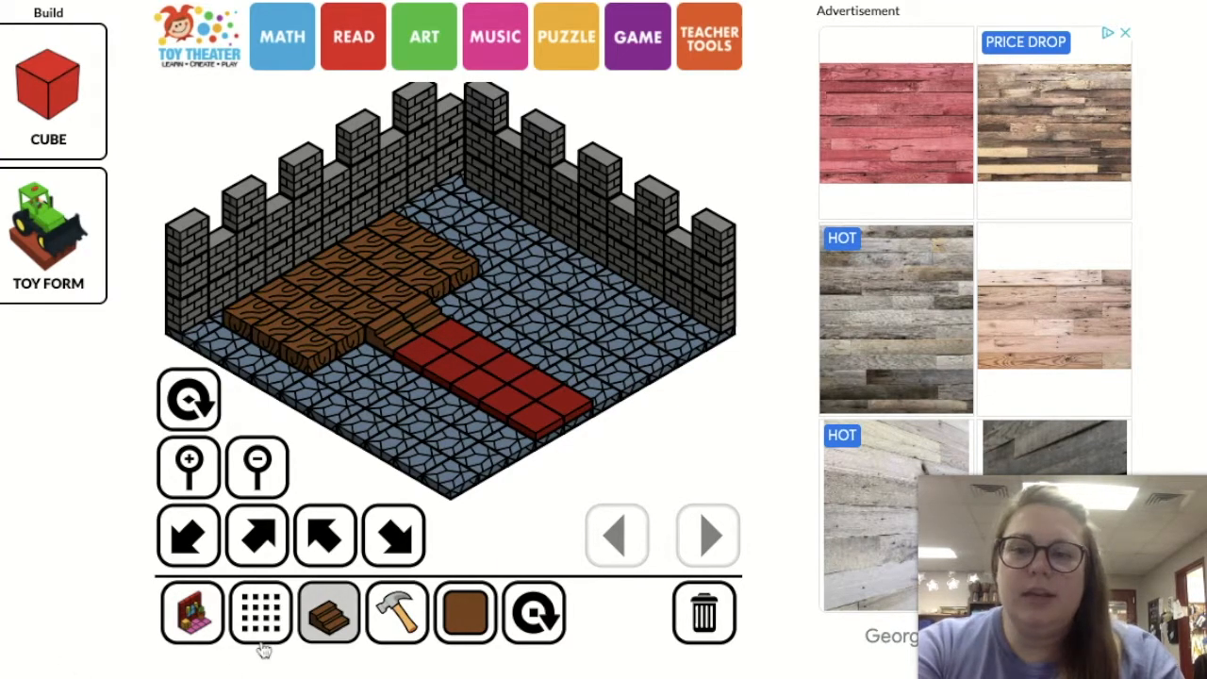
Look through the park, dock, workshop and garden block sets for a piece that could serve as a throne
click(202, 615)
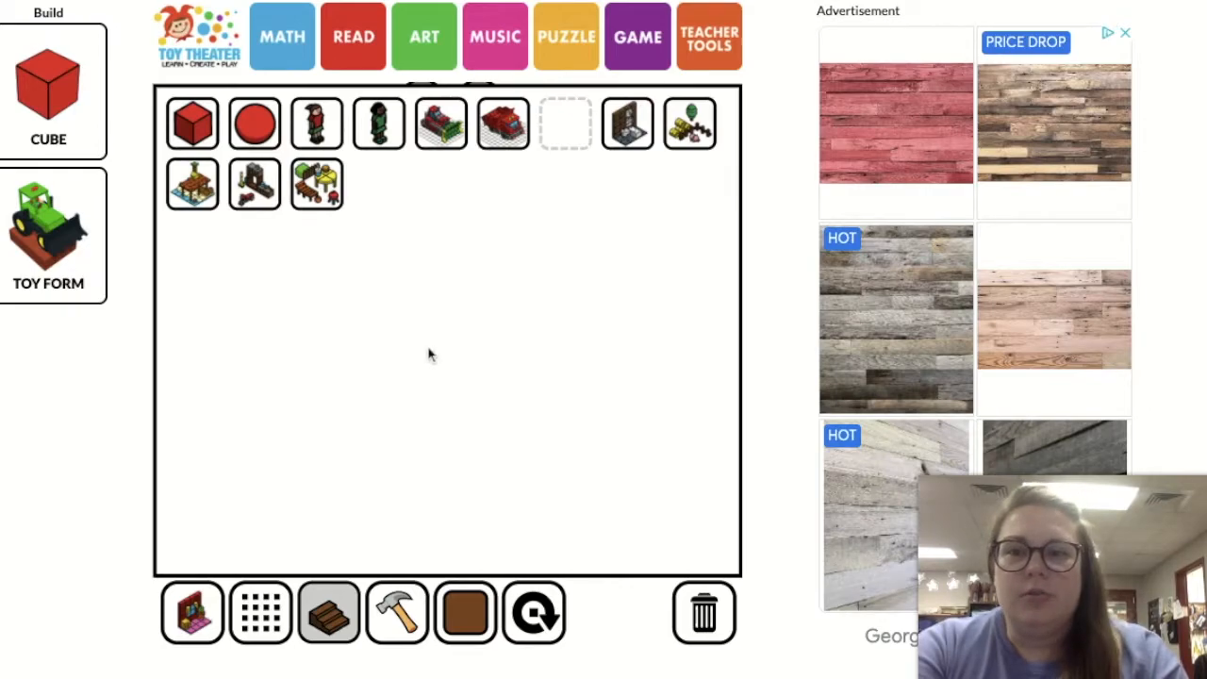
click(325, 194)
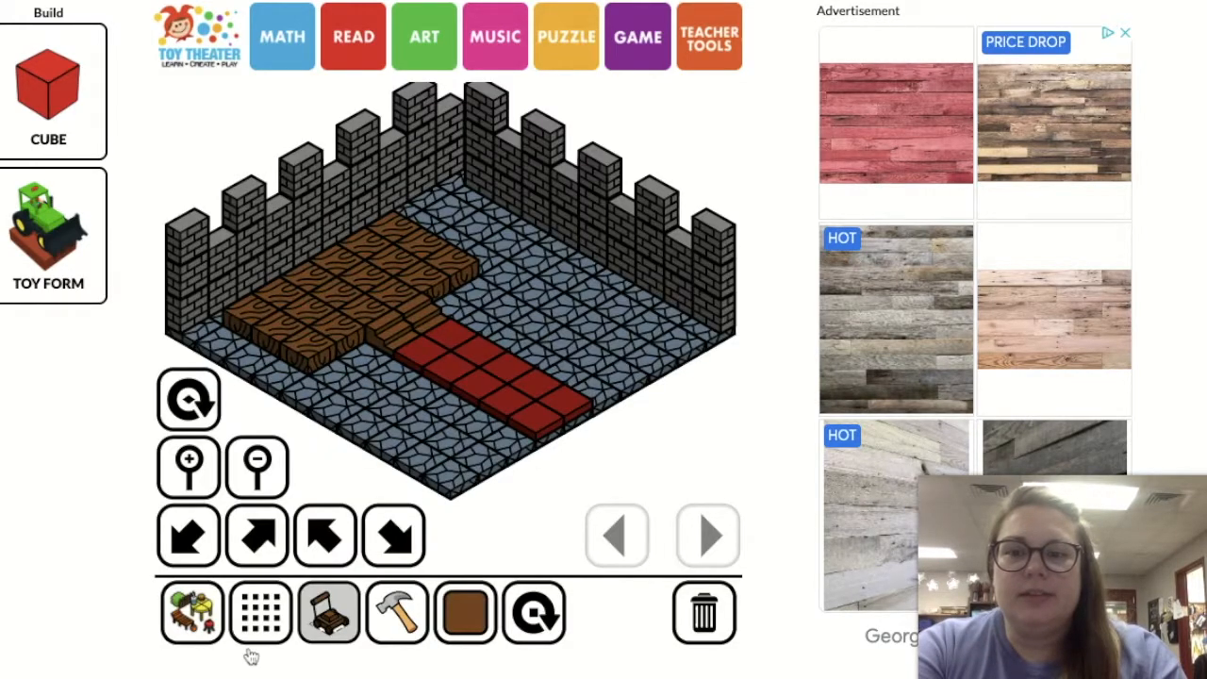
click(264, 620)
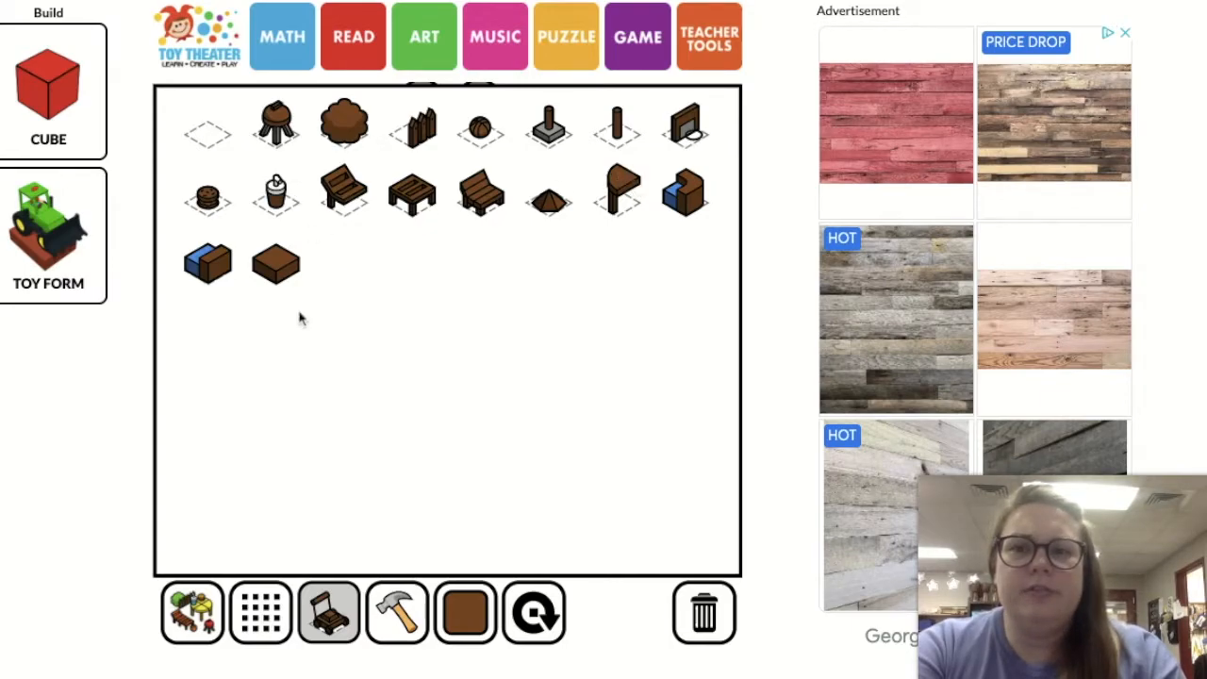
click(198, 604)
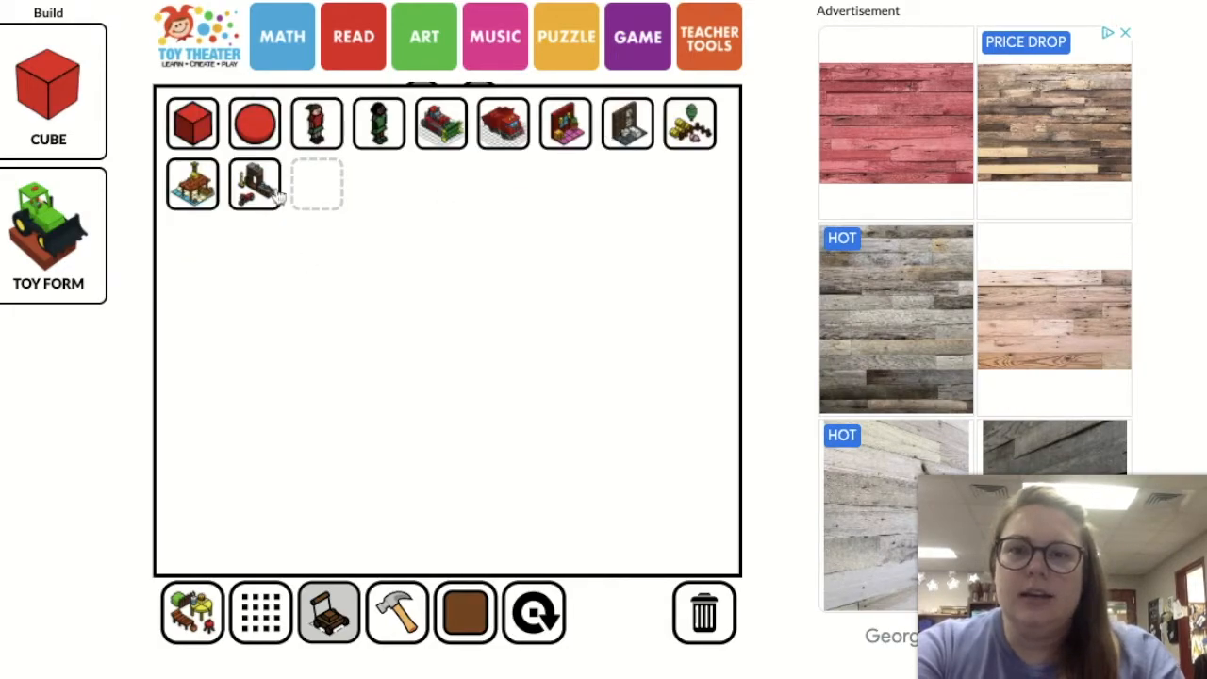
click(199, 194)
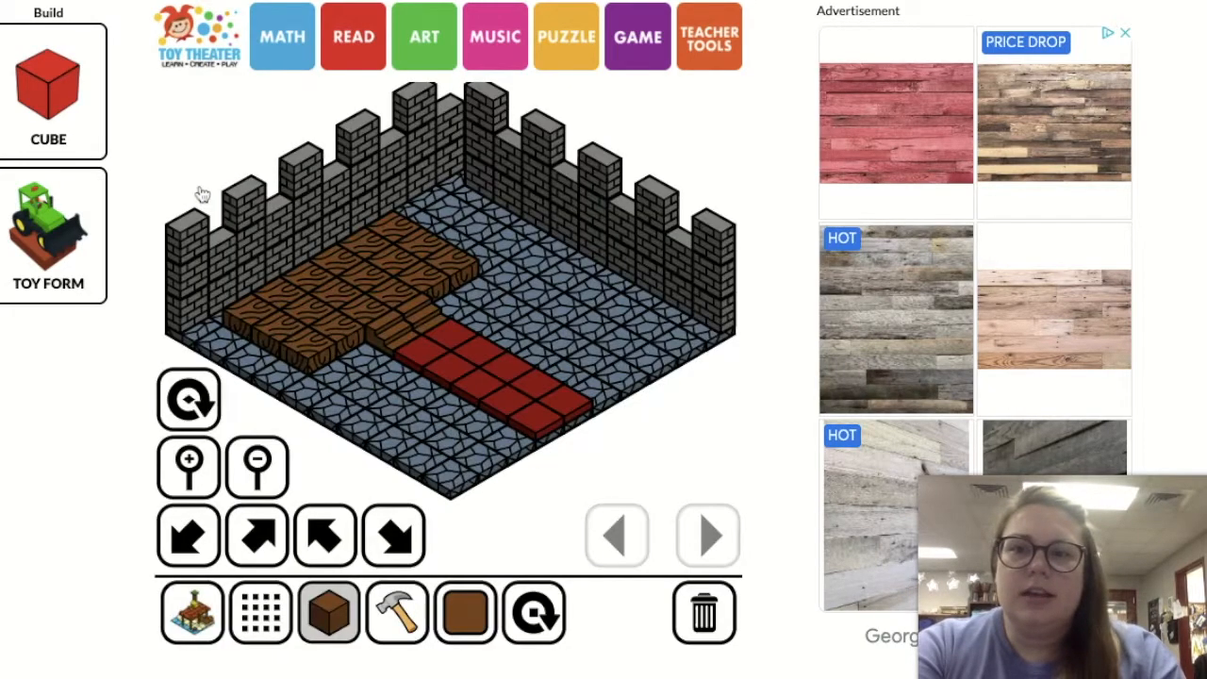
click(260, 611)
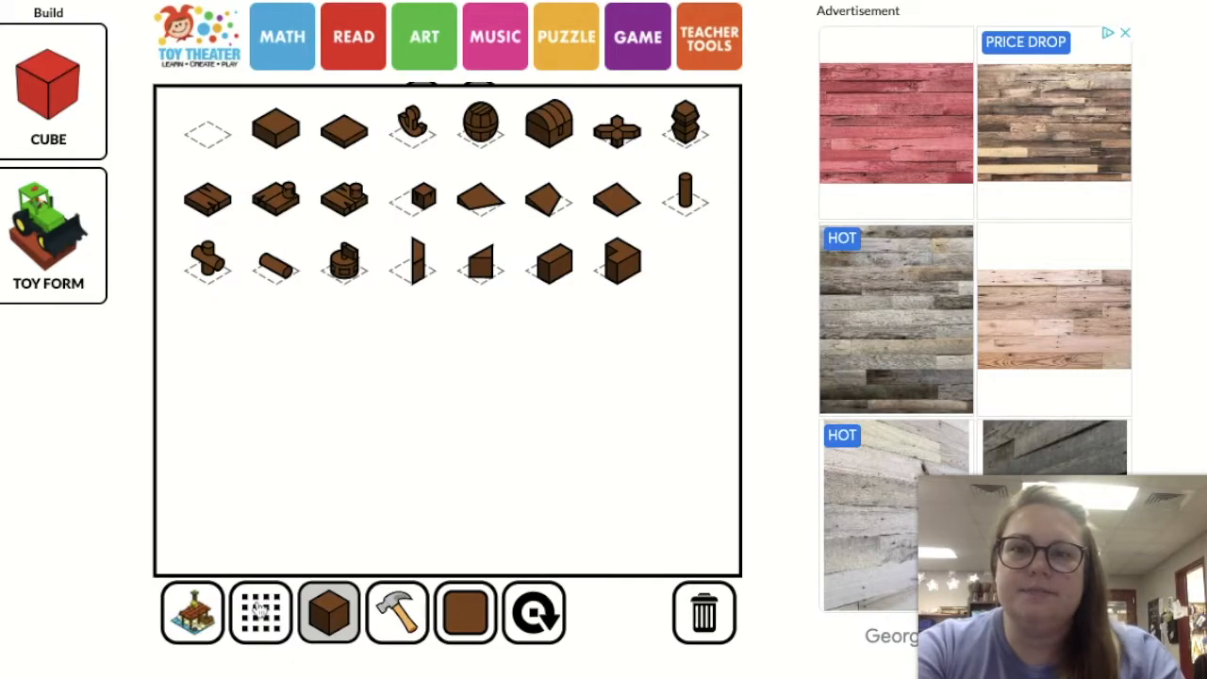
click(213, 622)
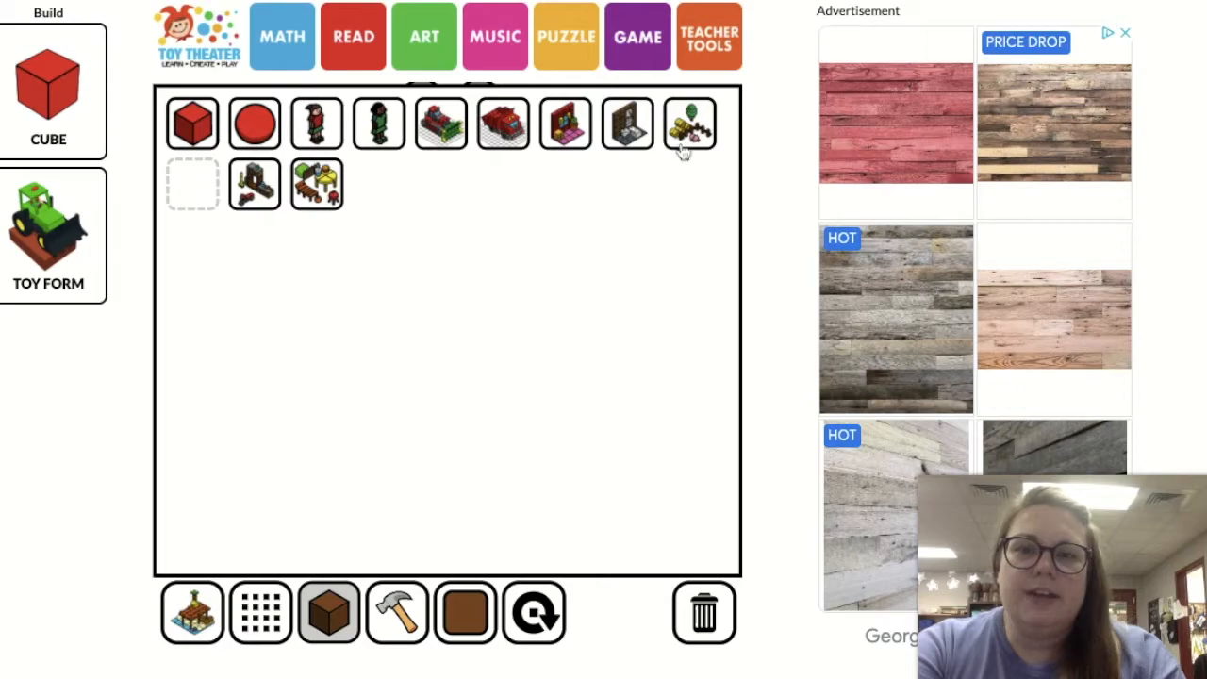
click(260, 186)
click(267, 612)
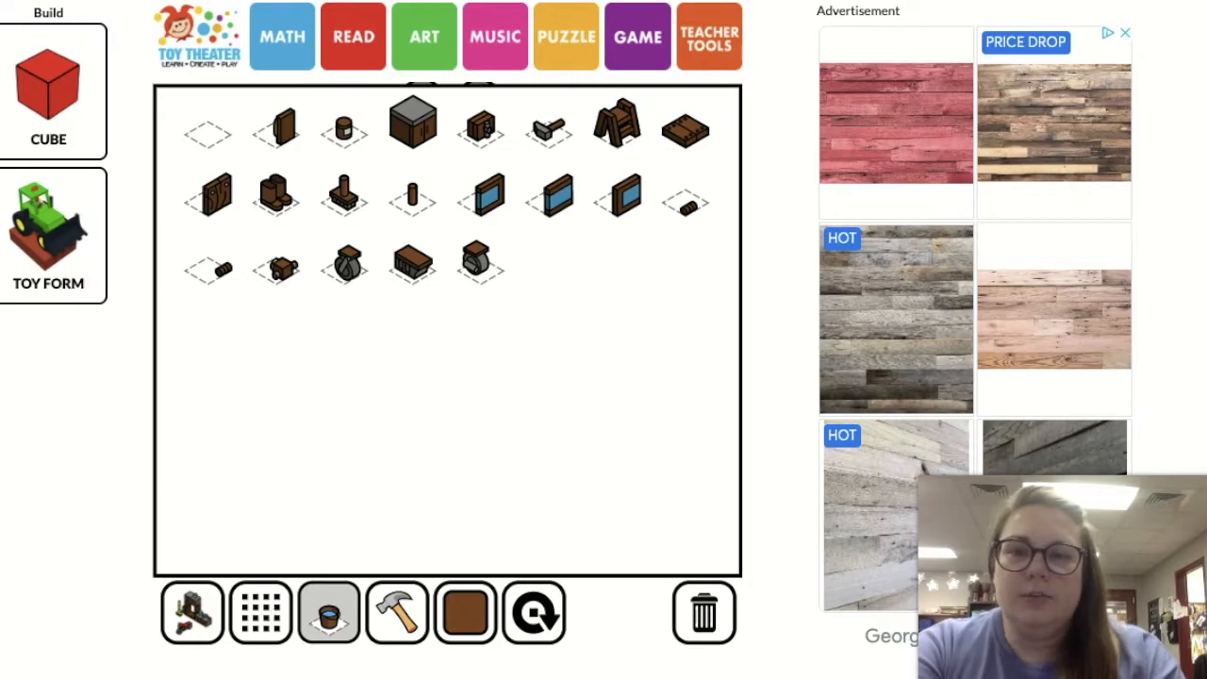
click(207, 623)
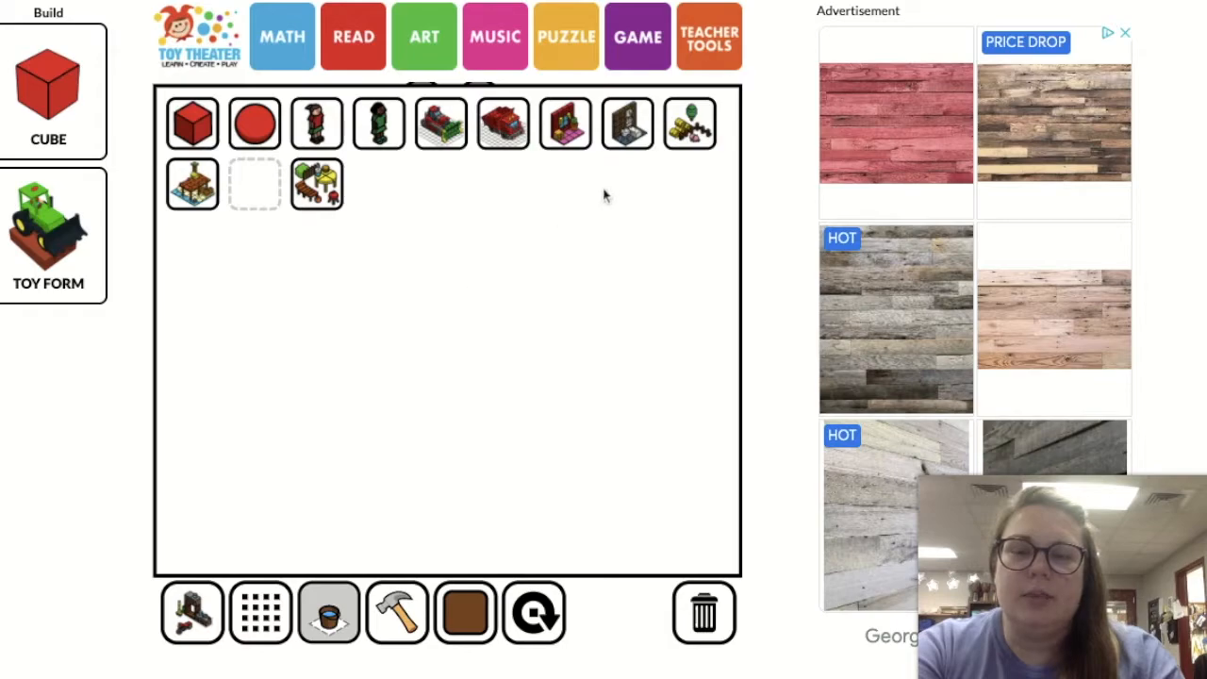
click(687, 132)
click(284, 601)
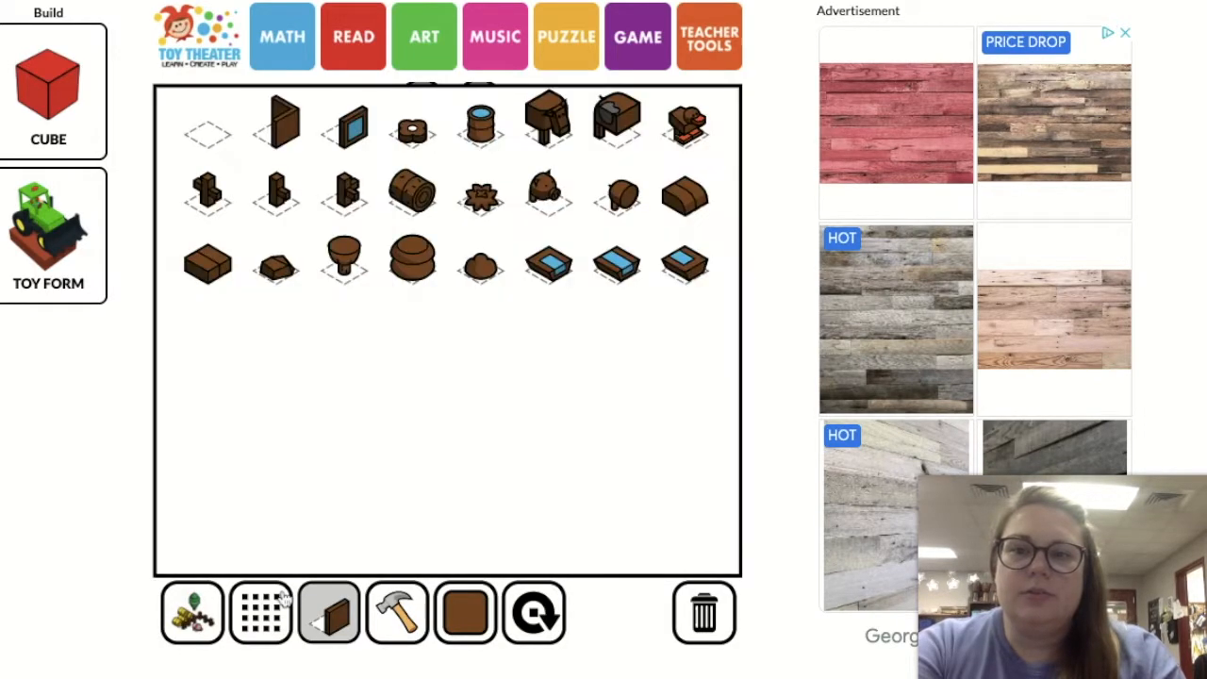
click(203, 617)
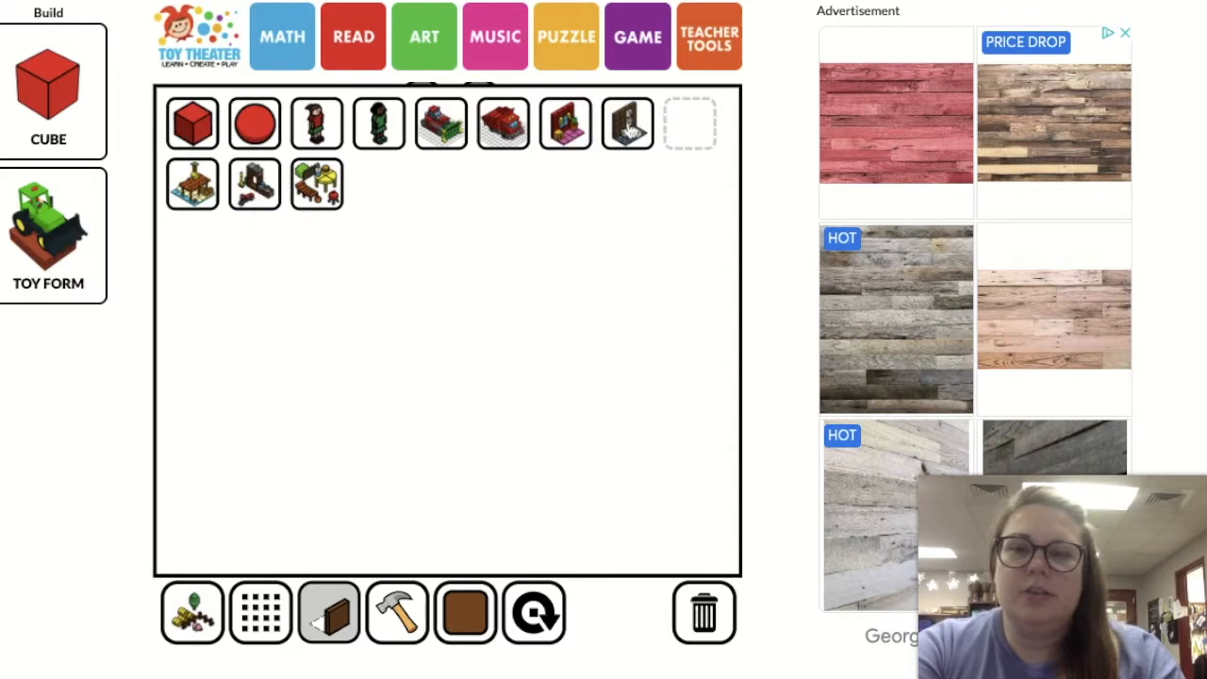
Place two mirrored curved-back seat halves in purple side by side along the rear edge of the wooden platform to form a throne
click(629, 130)
click(259, 613)
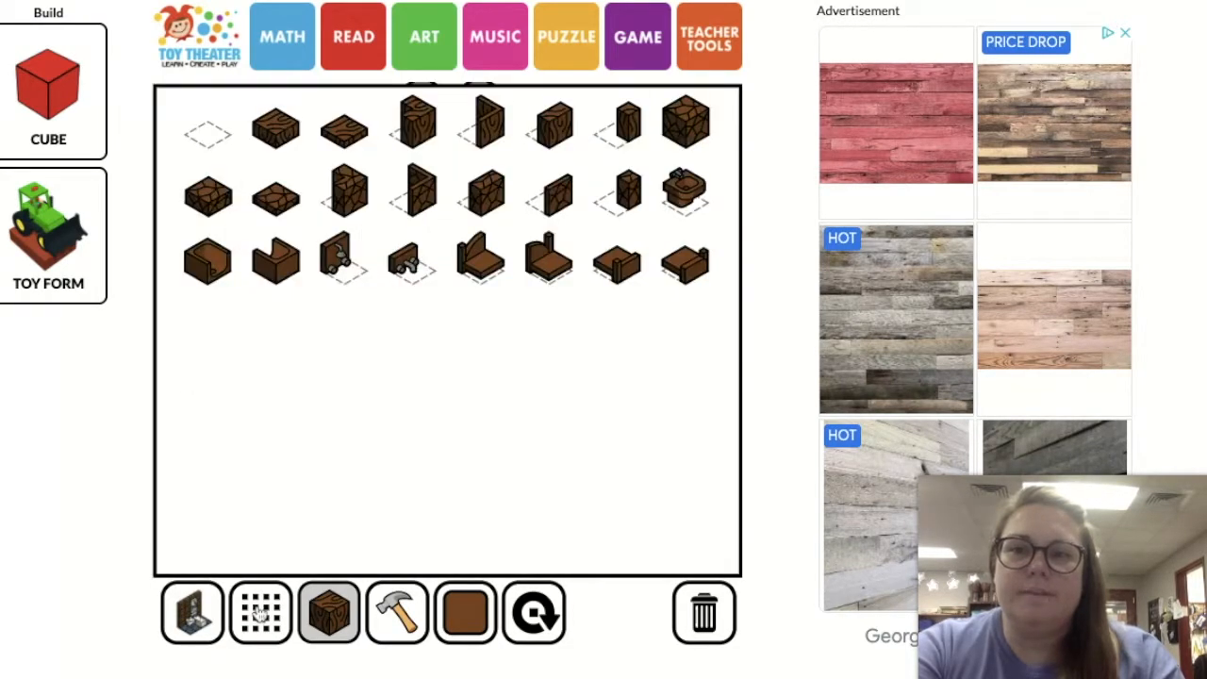
click(484, 267)
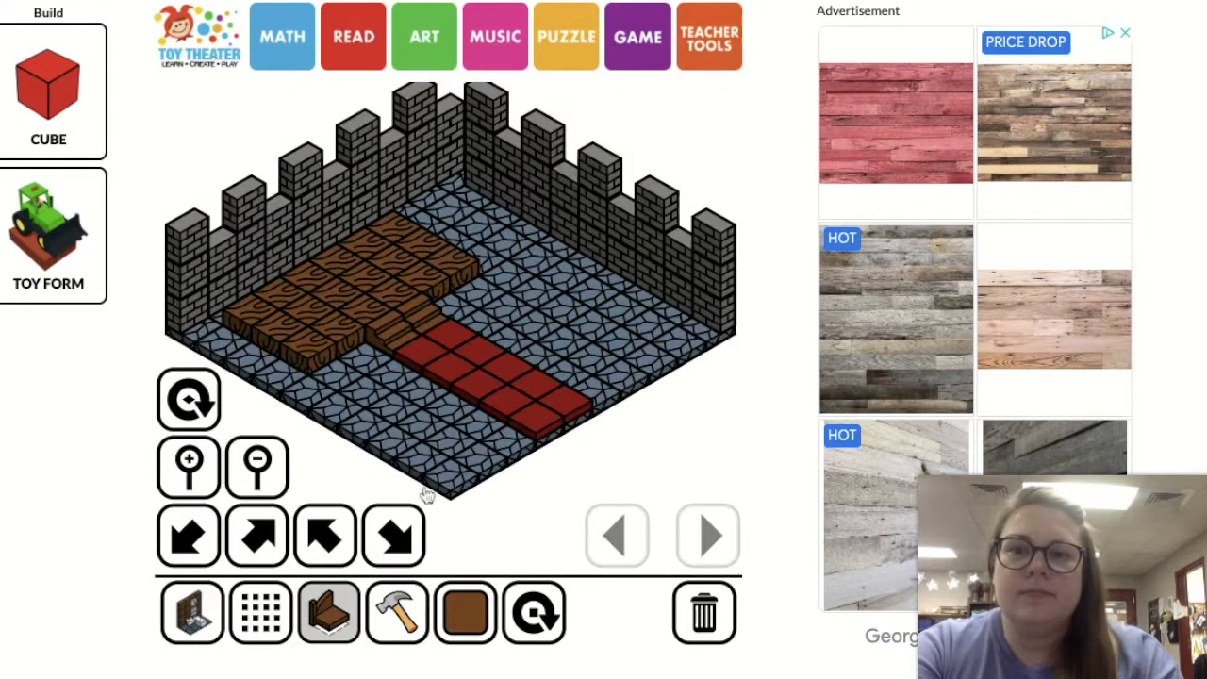
click(458, 640)
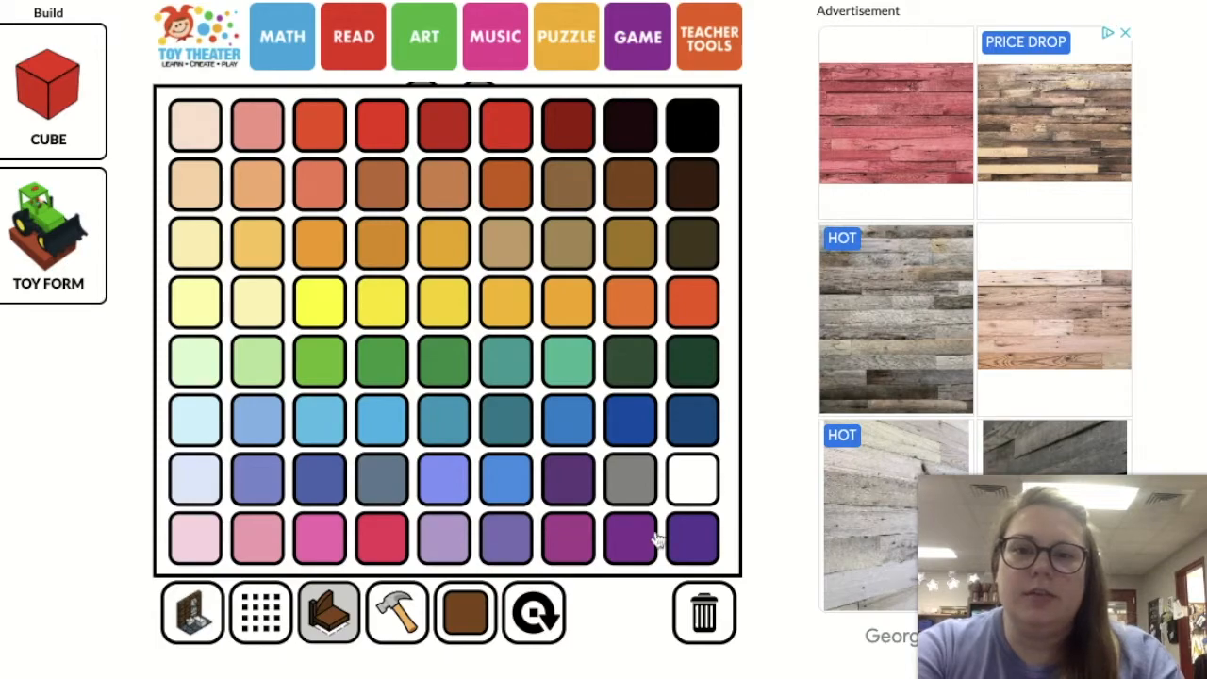
click(606, 545)
click(343, 264)
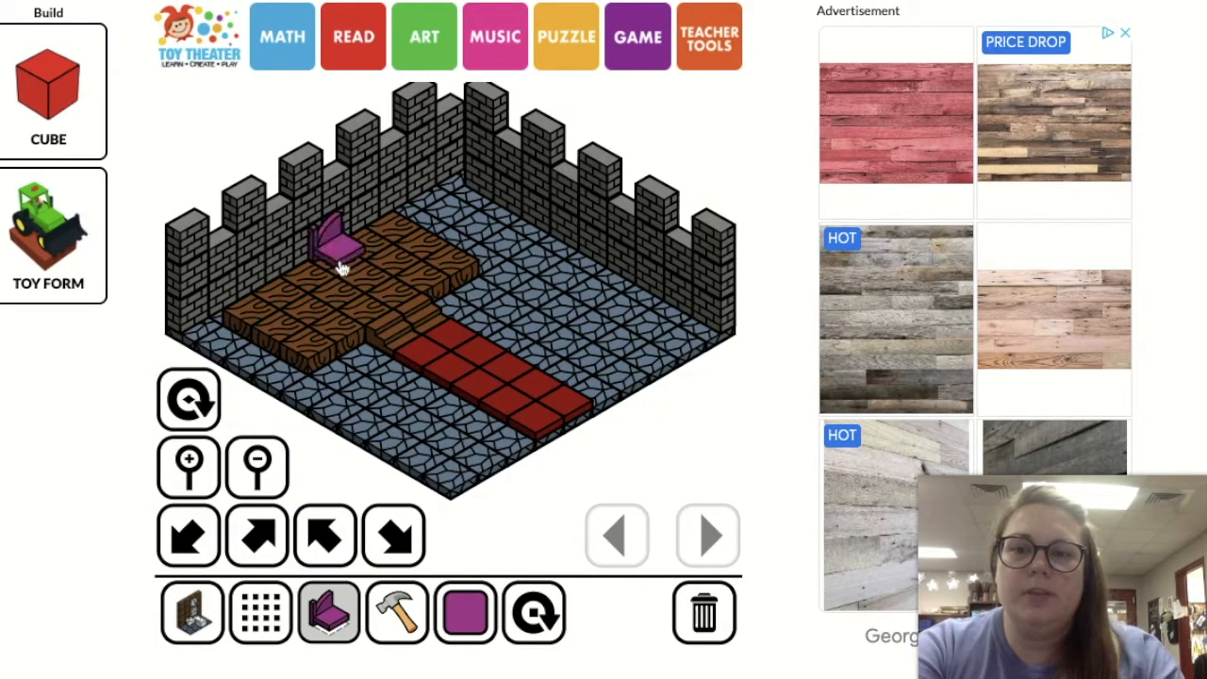
click(331, 615)
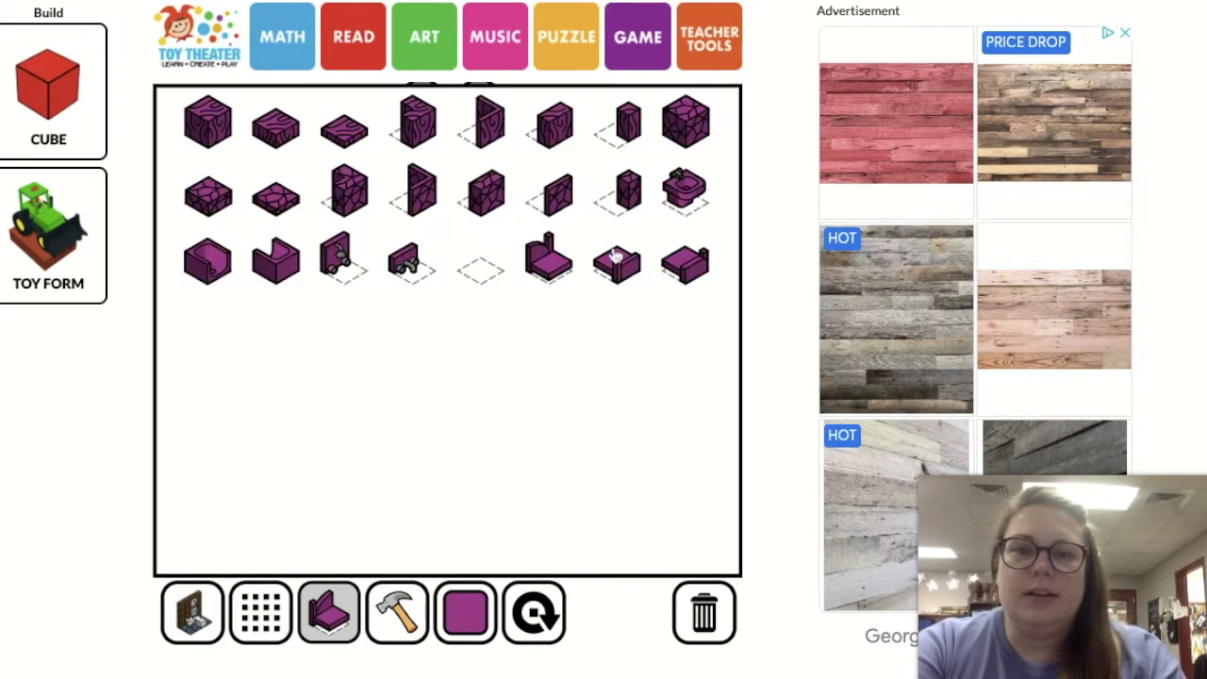
click(548, 269)
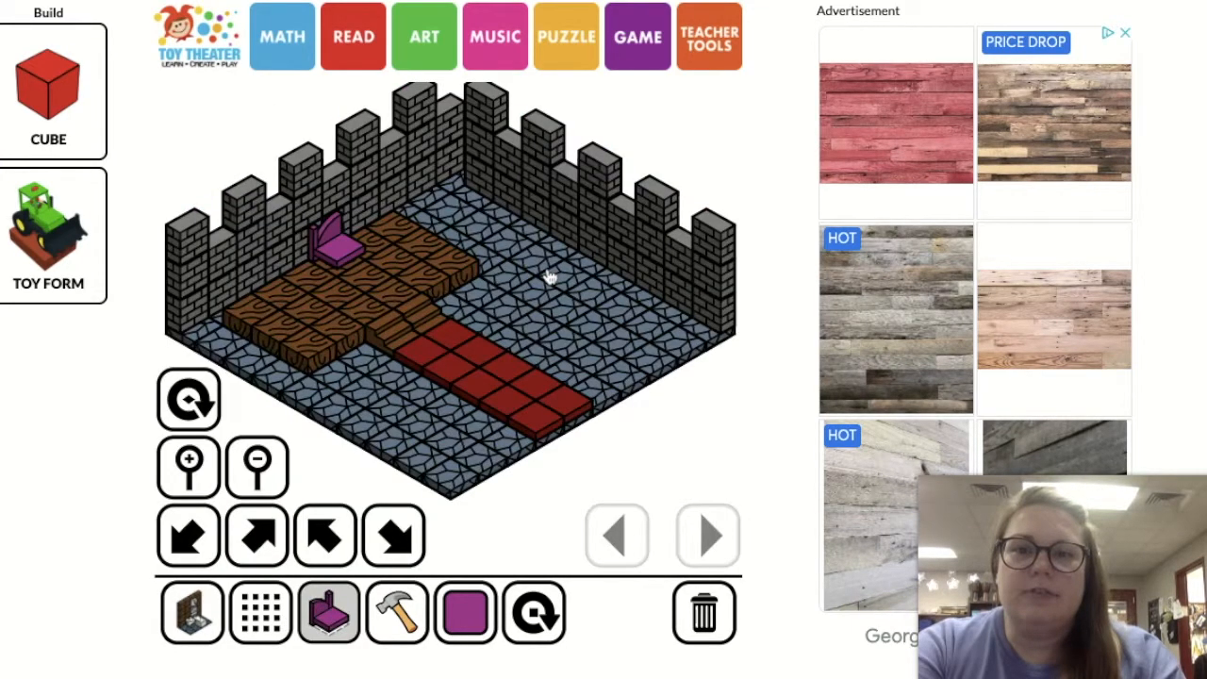
click(376, 247)
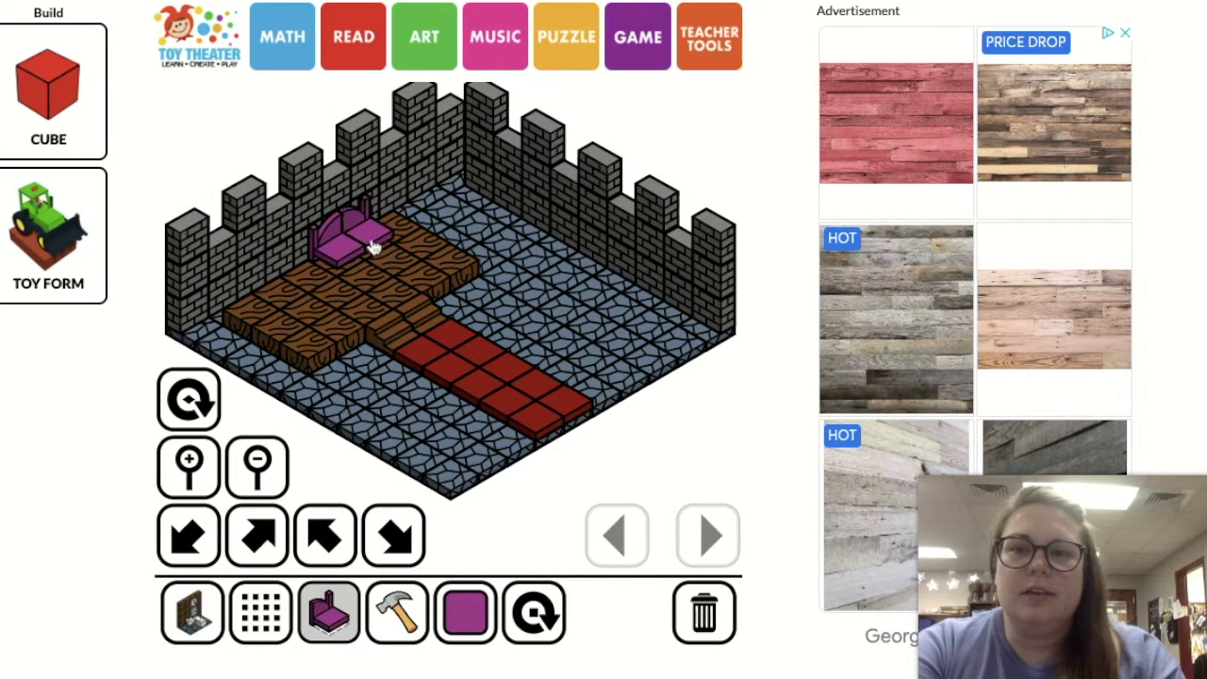
Add a second purple throne beside the first from the same two mirrored seat halves
click(329, 618)
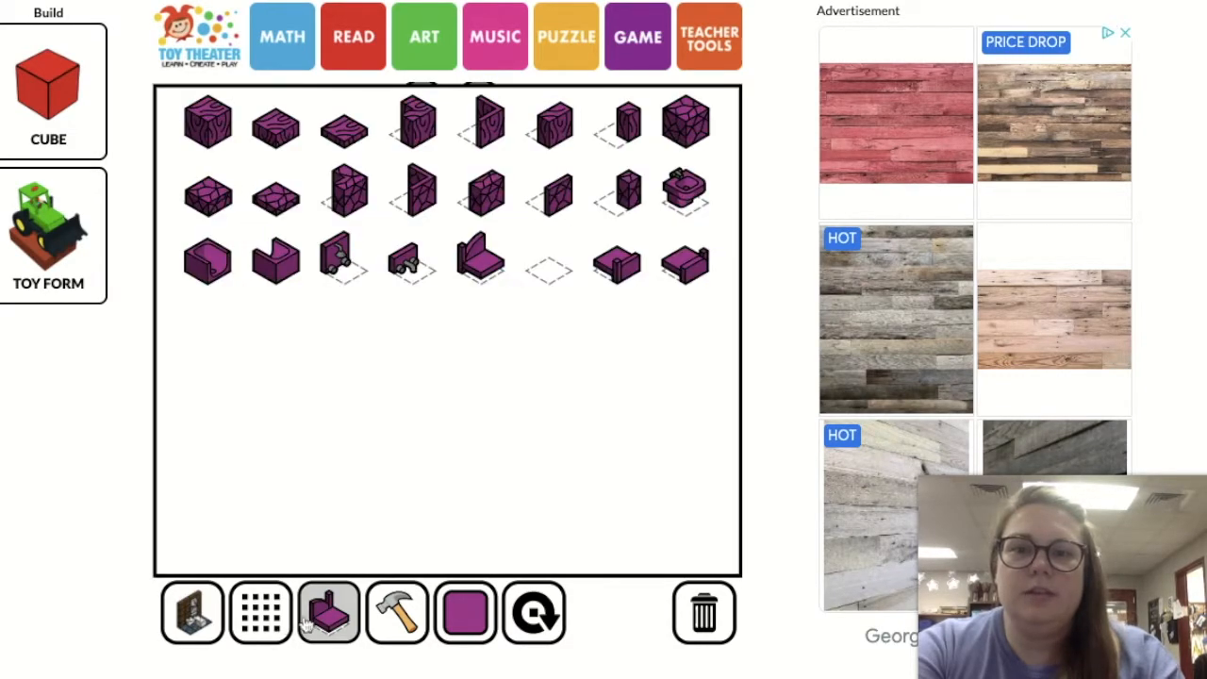
click(330, 619)
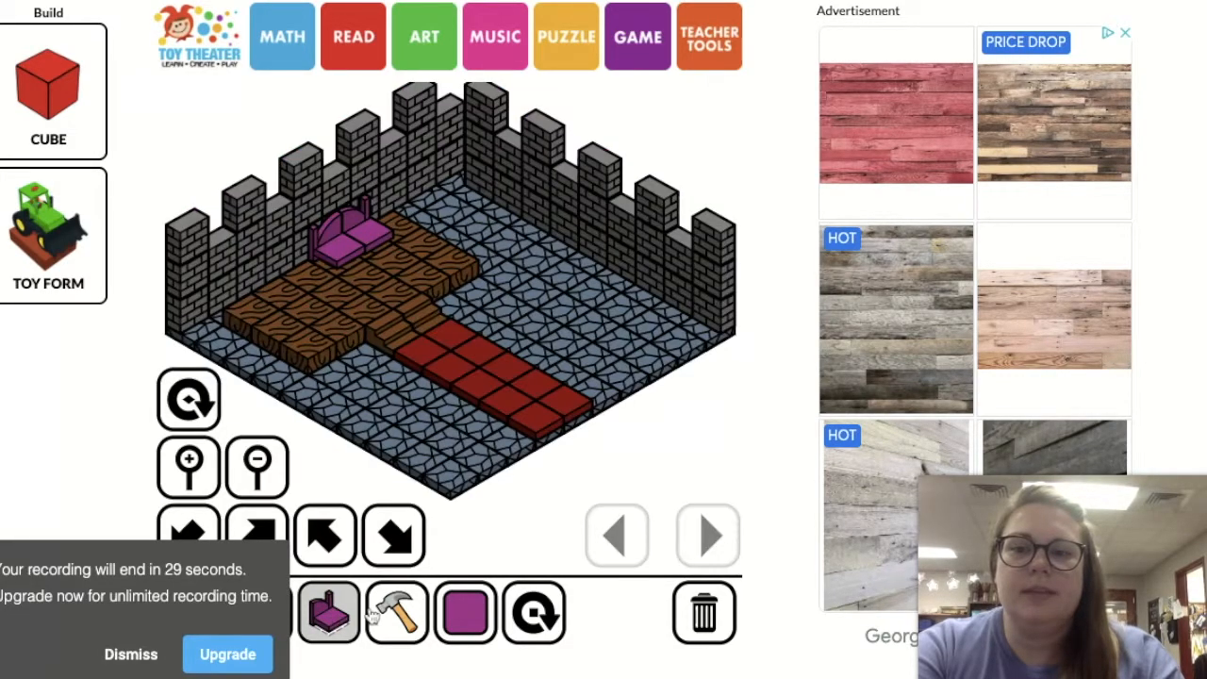
click(142, 660)
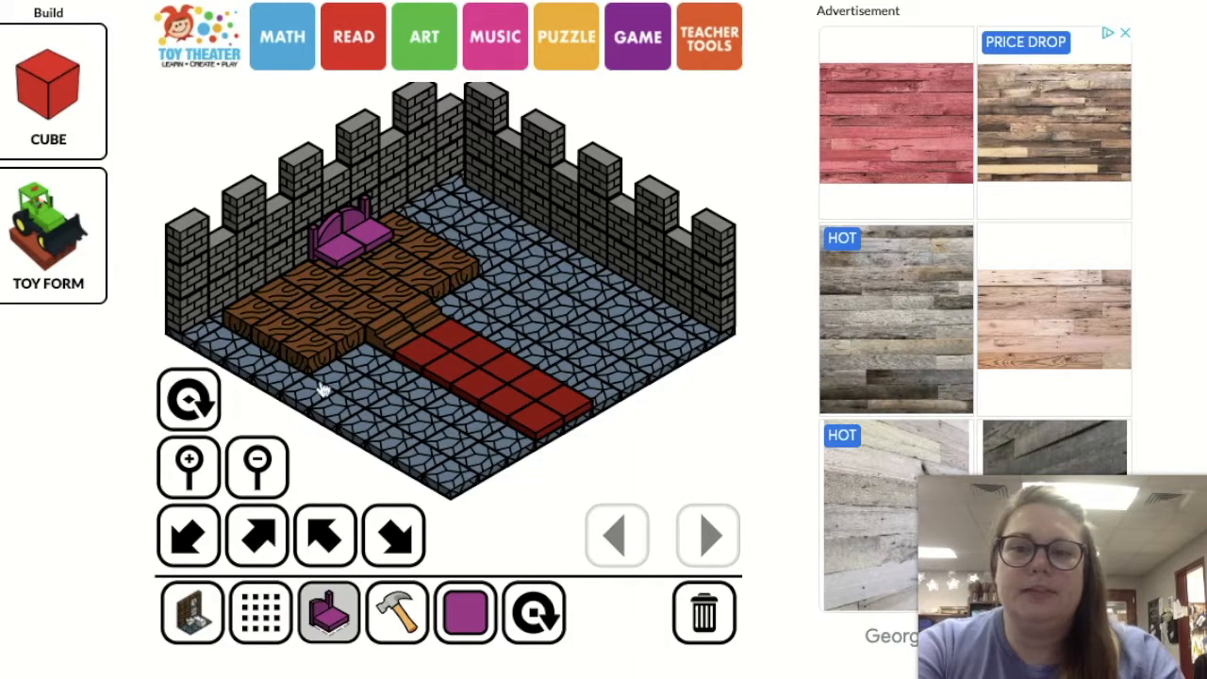
click(314, 282)
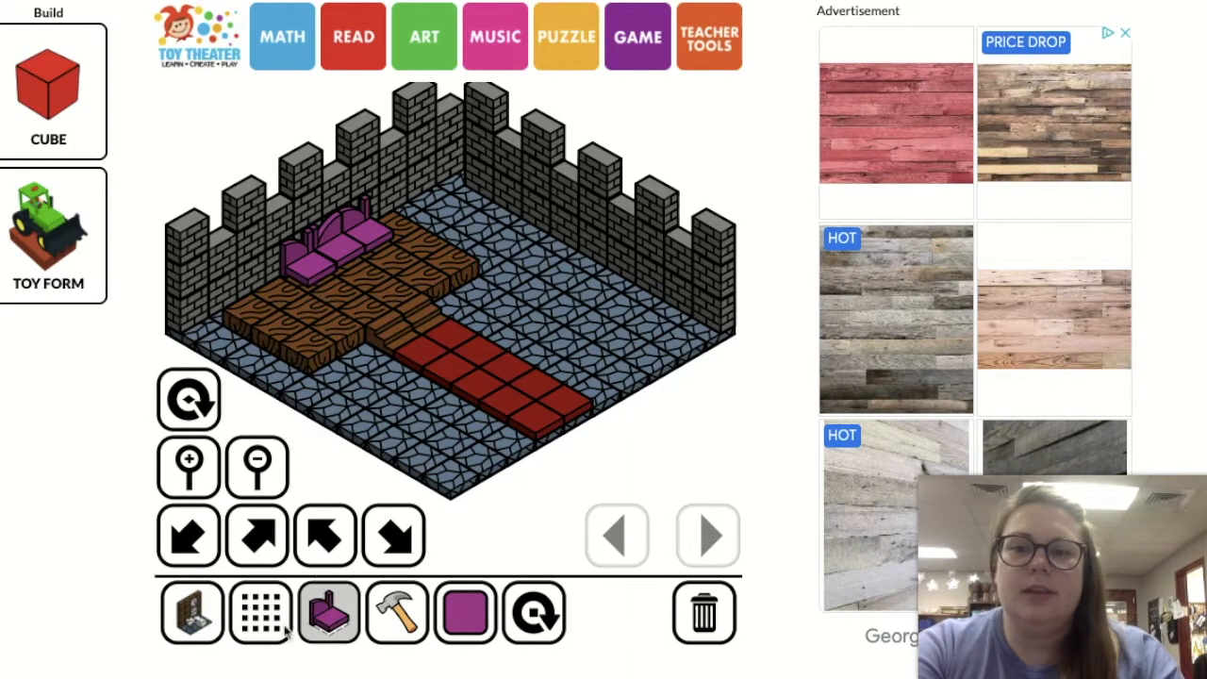
click(306, 614)
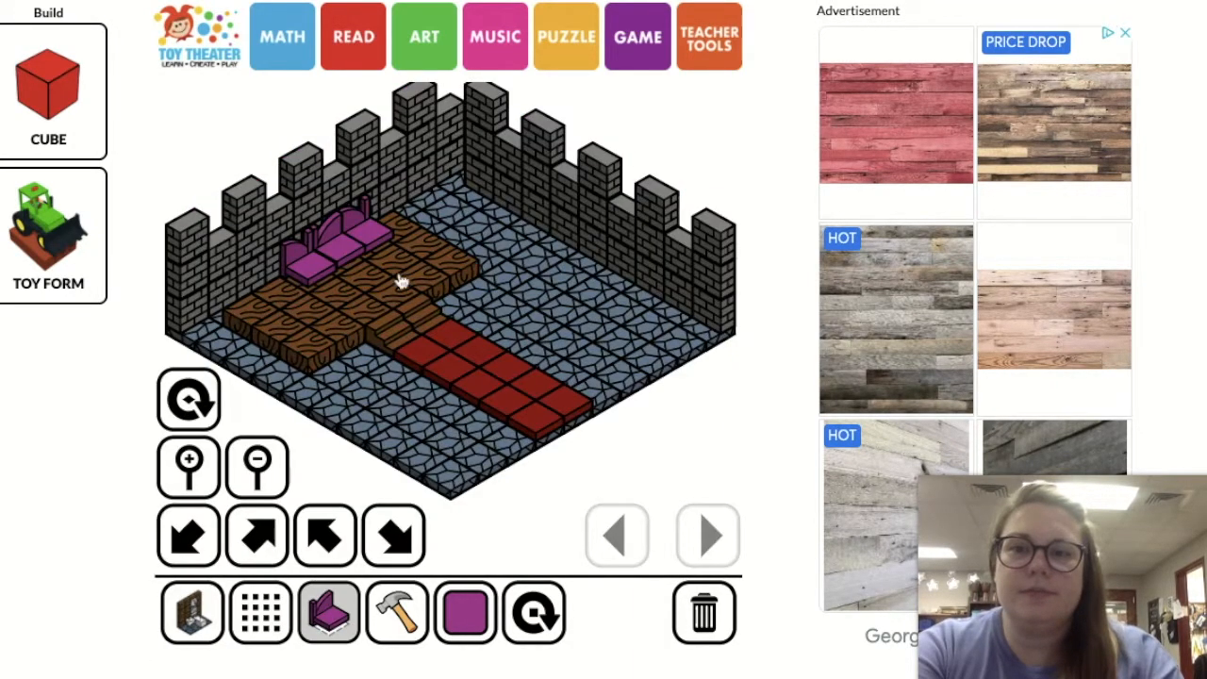
click(280, 288)
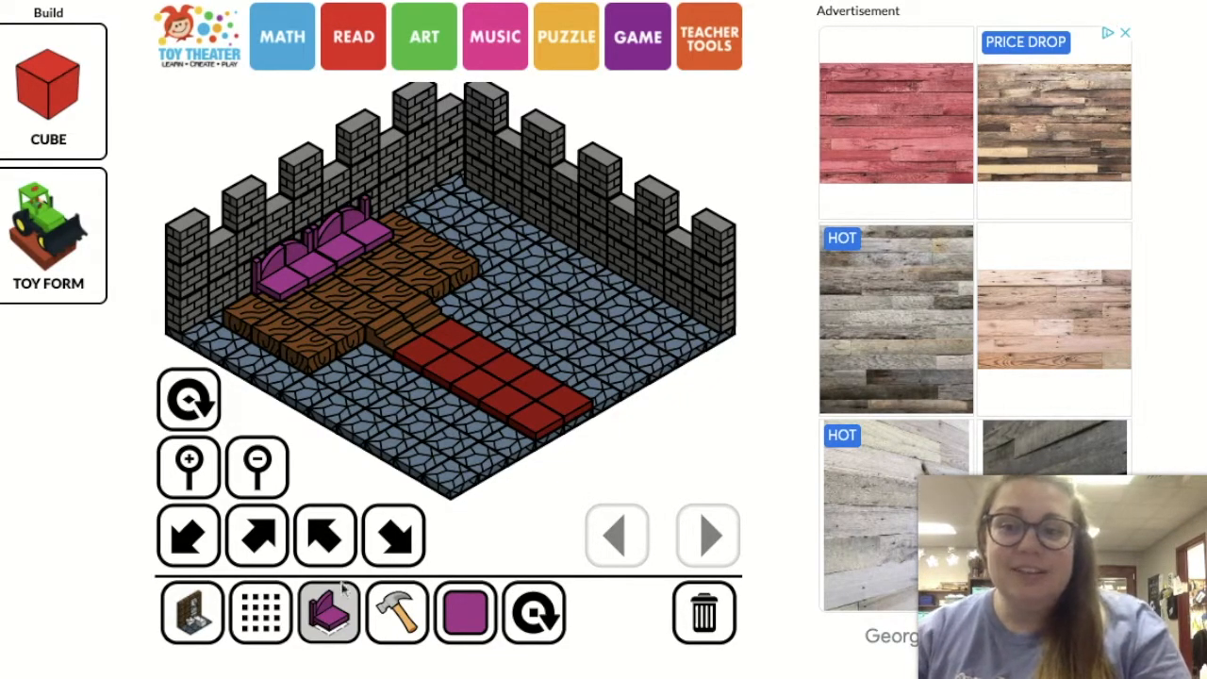
Put a blue flower at each end of the wooden platform and three dark brown chairs in a row along the back-right wall
click(267, 614)
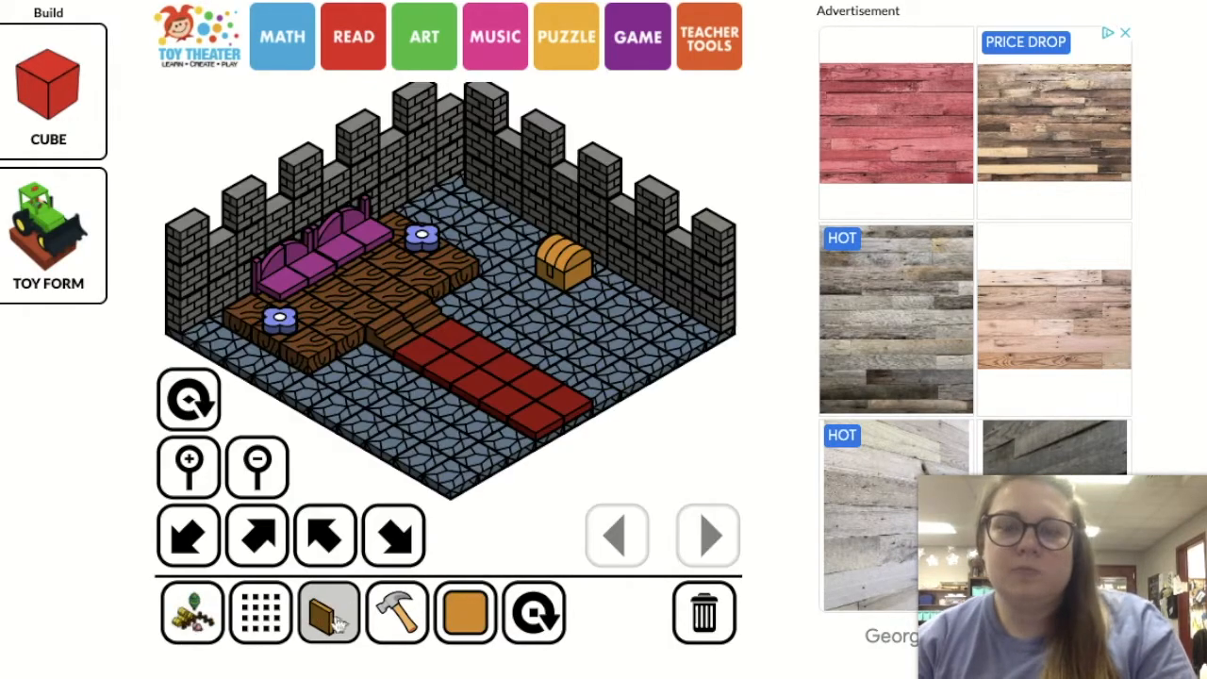
click(331, 617)
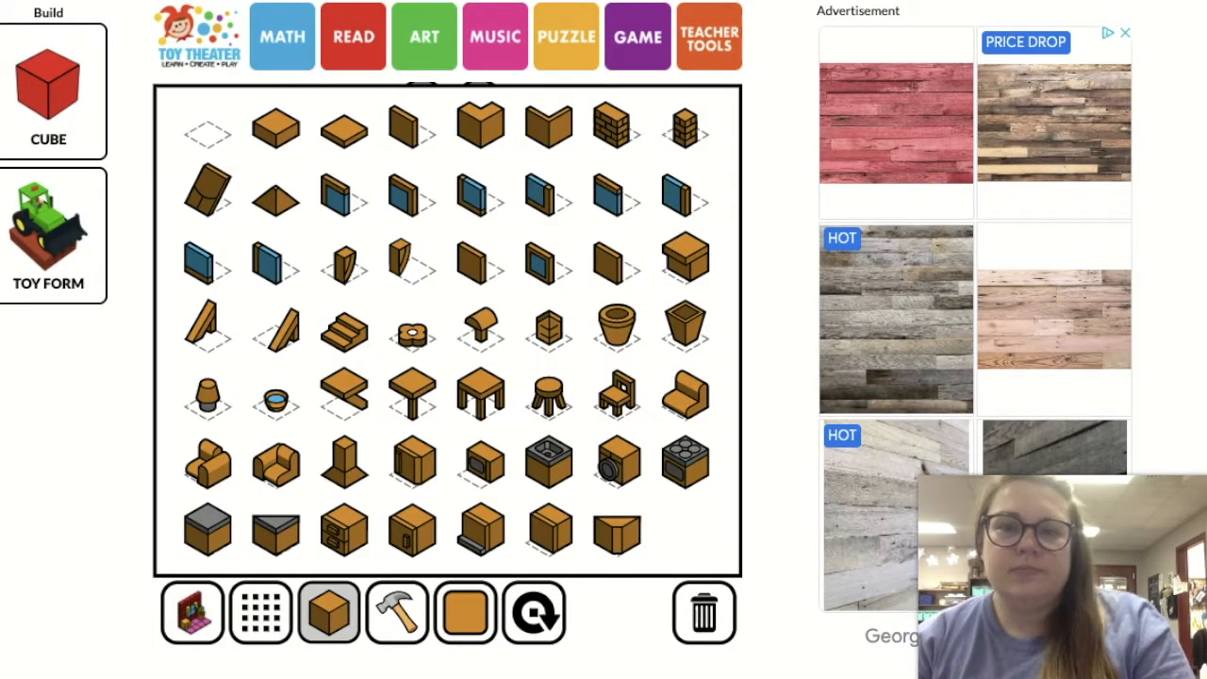
click(616, 393)
click(464, 623)
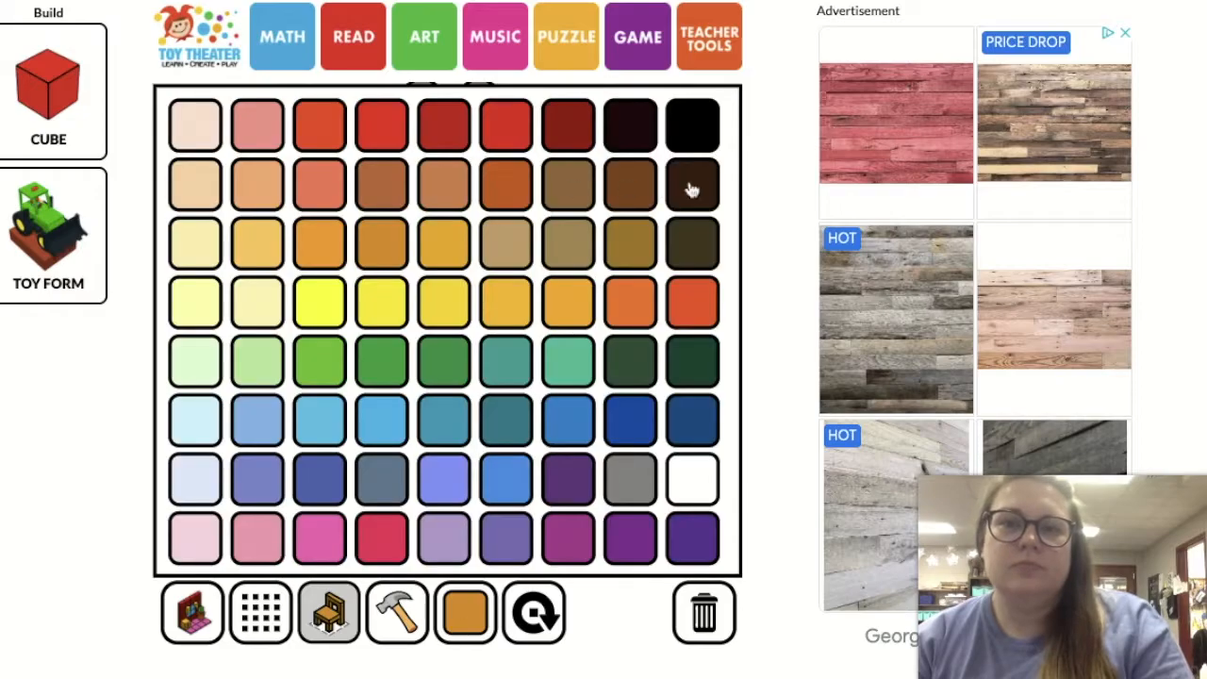
click(691, 185)
click(676, 334)
click(649, 319)
click(620, 304)
Place an orange-brown plant pot on the stone floor near the back corner of the room
click(331, 618)
click(617, 327)
click(461, 624)
click(481, 185)
click(465, 623)
click(549, 185)
click(460, 213)
Place two green pieces from the park set, one at the left end of the platform and one near the back corner
click(330, 617)
click(193, 618)
click(330, 617)
click(192, 615)
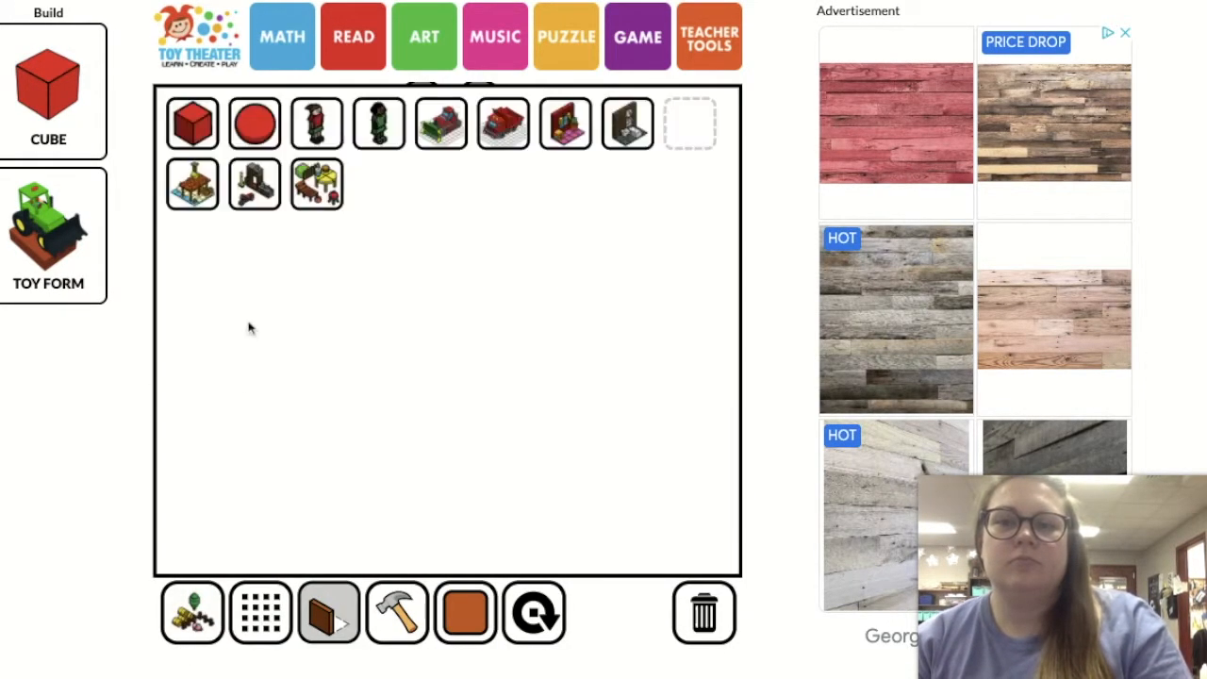
click(317, 183)
click(329, 615)
click(350, 189)
click(465, 615)
click(412, 122)
click(223, 315)
click(452, 201)
Add slate-blue pieces to the towers along both brick castle walls
click(329, 616)
click(192, 615)
click(569, 125)
click(330, 615)
click(345, 379)
click(329, 615)
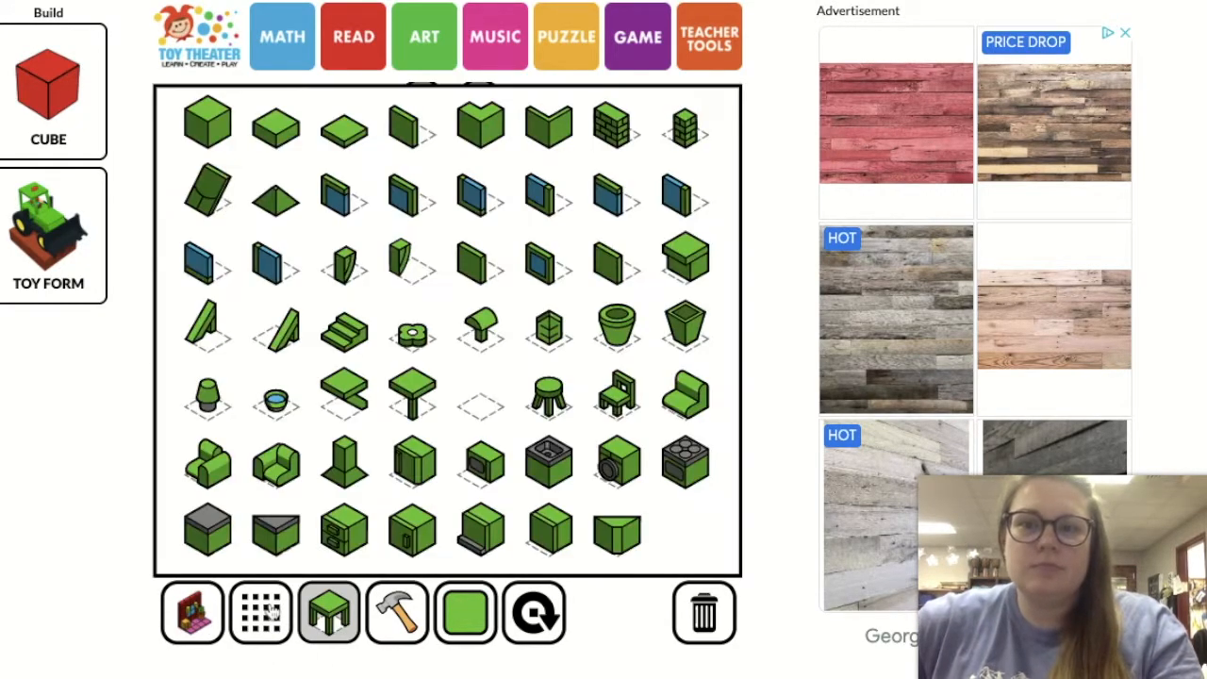
click(546, 405)
click(187, 248)
click(300, 179)
click(415, 115)
click(486, 119)
click(543, 147)
click(705, 249)
Look through the rounded-shape and bulldozer block sets for further decorations
click(192, 614)
click(329, 615)
click(192, 615)
click(255, 125)
click(329, 614)
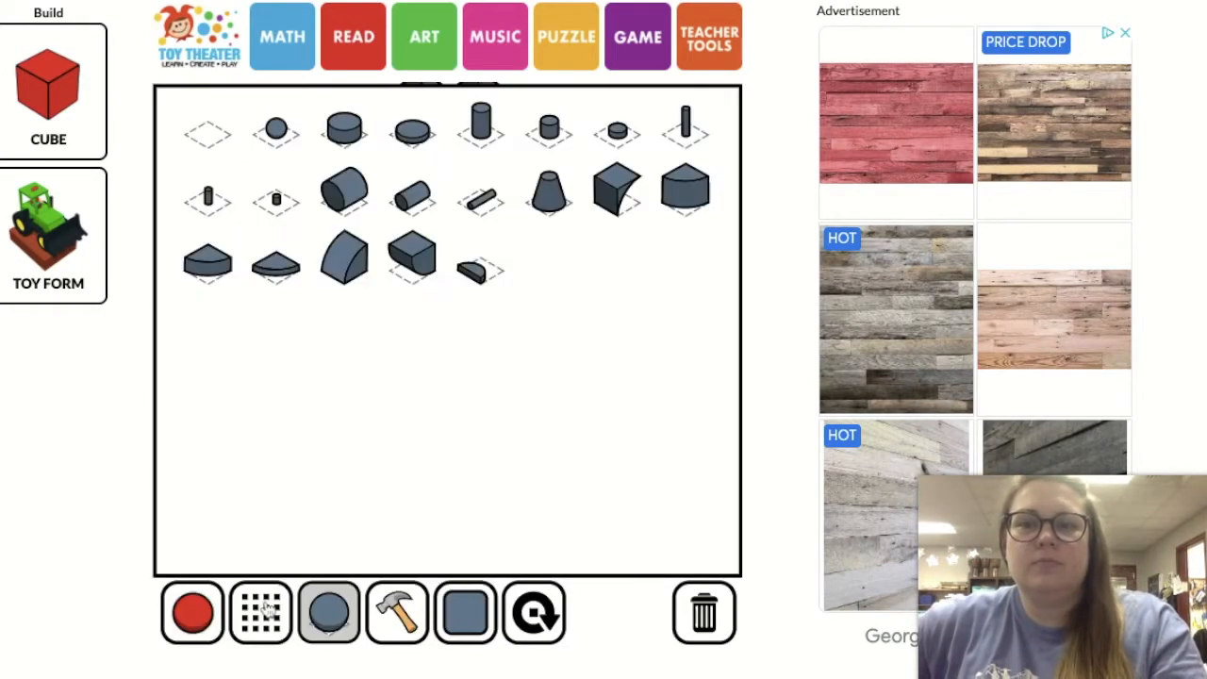
click(686, 141)
click(192, 615)
click(448, 131)
click(329, 614)
click(192, 615)
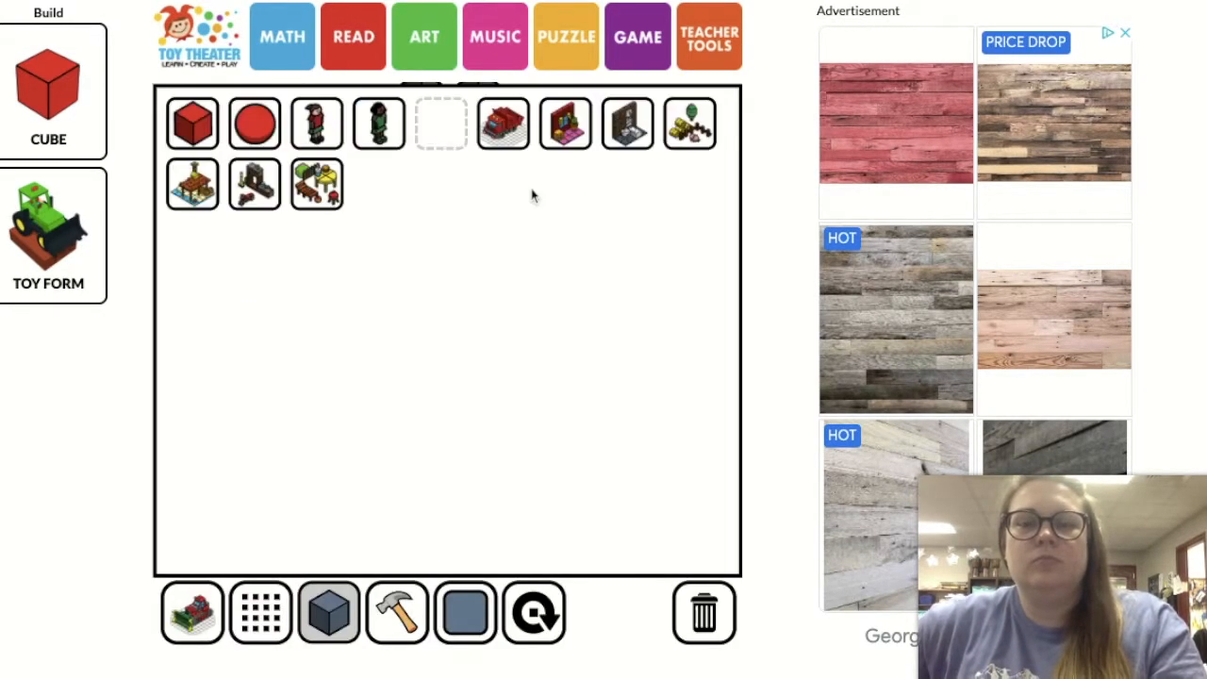
Try amber post pieces from the garden set at two spots beside the outer end of the red carpet, removing both
click(690, 126)
click(329, 618)
click(210, 189)
click(464, 615)
click(507, 304)
click(509, 432)
click(531, 615)
click(531, 615)
click(485, 420)
click(397, 613)
click(507, 431)
click(484, 424)
Look through the workshop, dock and house furniture sets for another decoration for the room
click(196, 618)
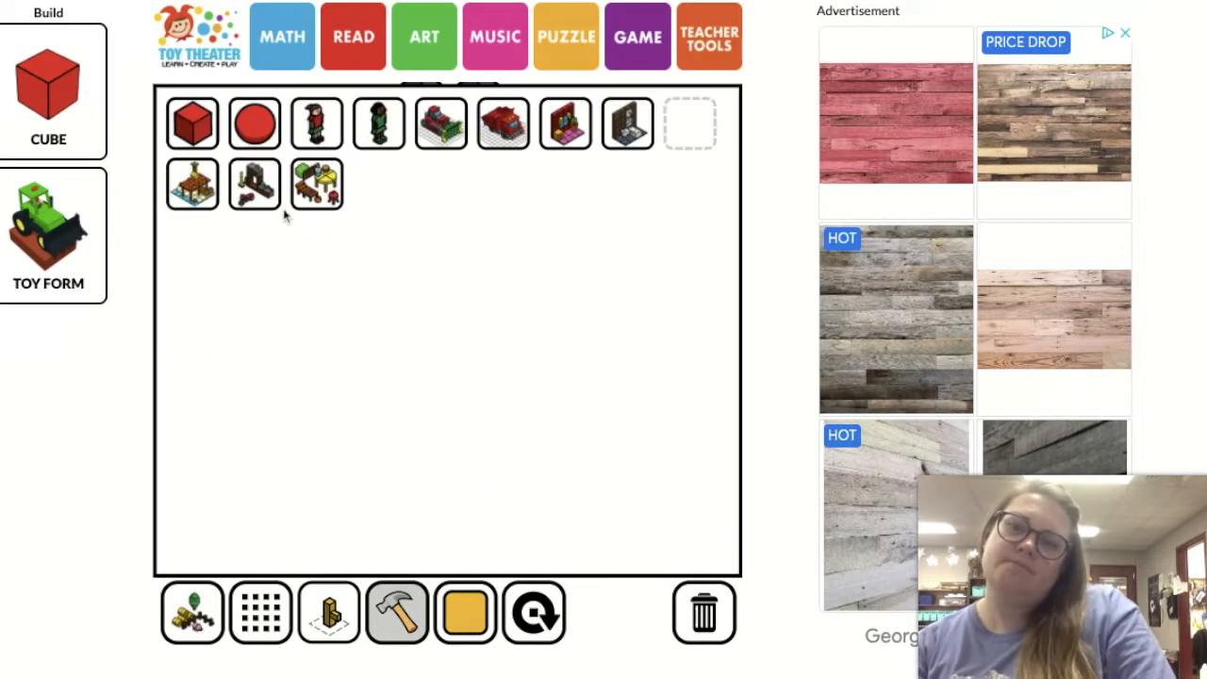
click(260, 188)
click(329, 618)
click(193, 621)
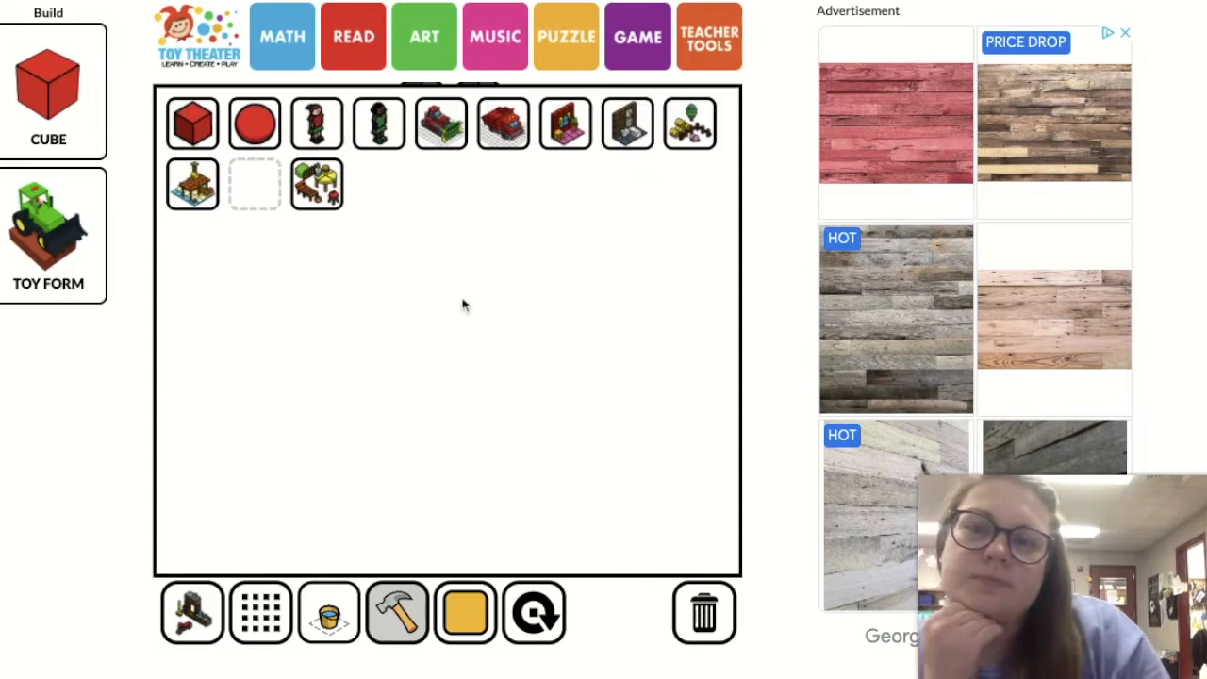
click(194, 185)
click(329, 618)
click(192, 618)
click(567, 126)
click(329, 617)
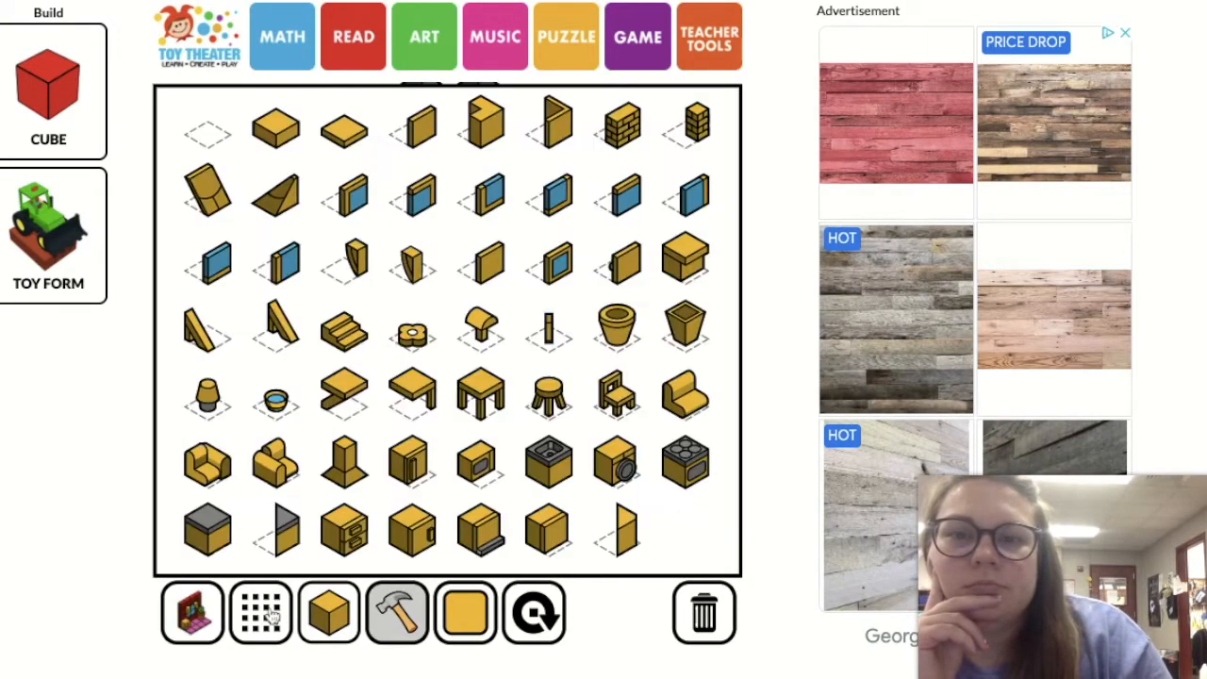